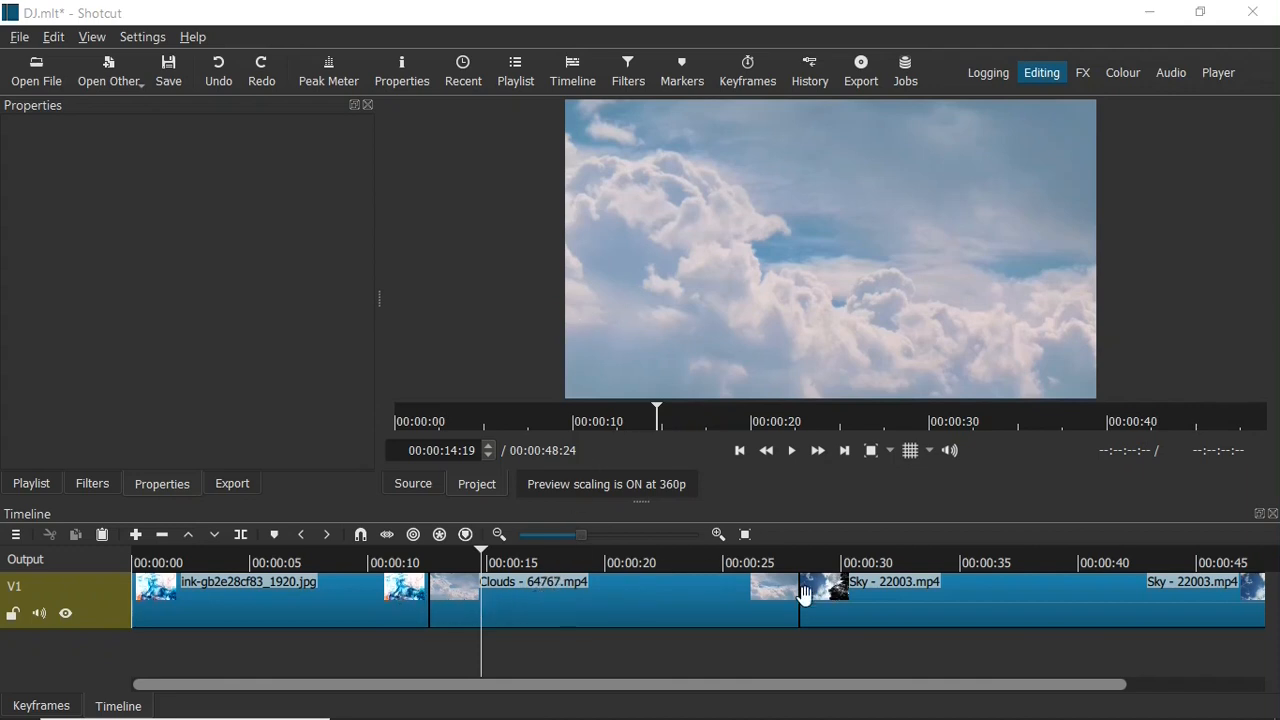
Inspect the properties of the three clips on V1 and play the hard cut between the ink image and the Clouds clip
{"action": "left_click", "coordinate": [360, 606]}
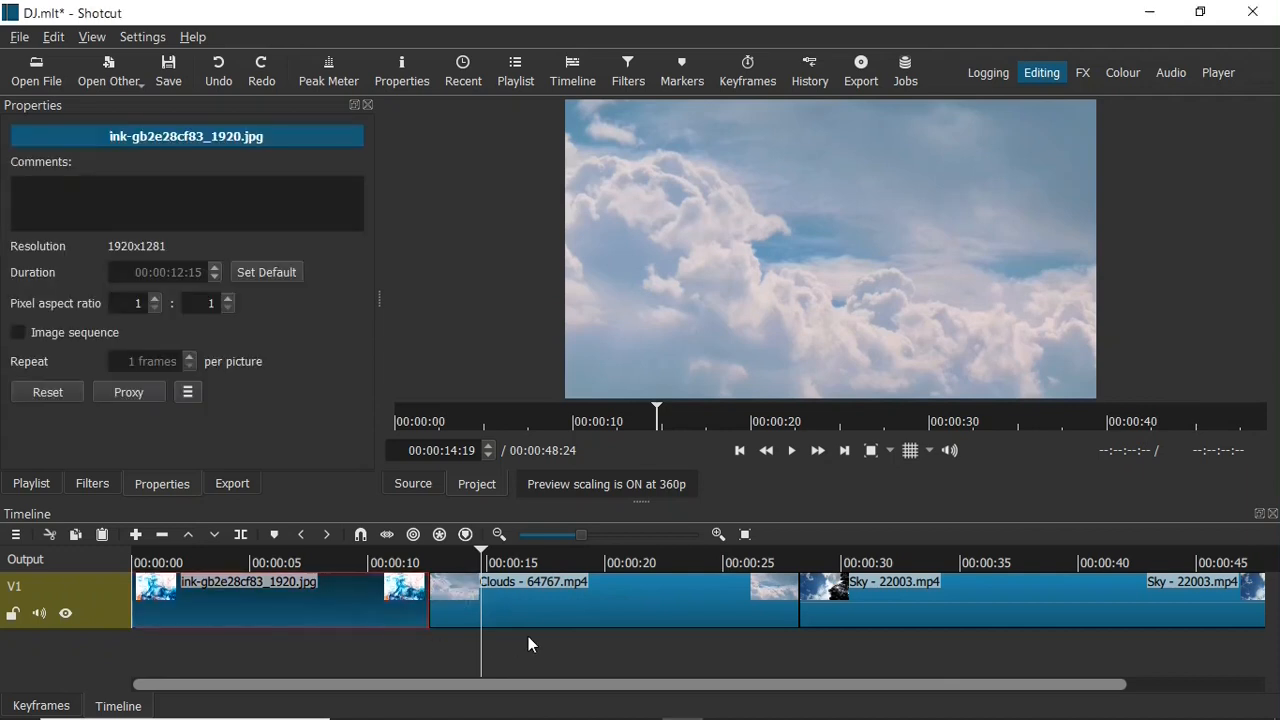
{"action": "left_click", "coordinate": [581, 607]}
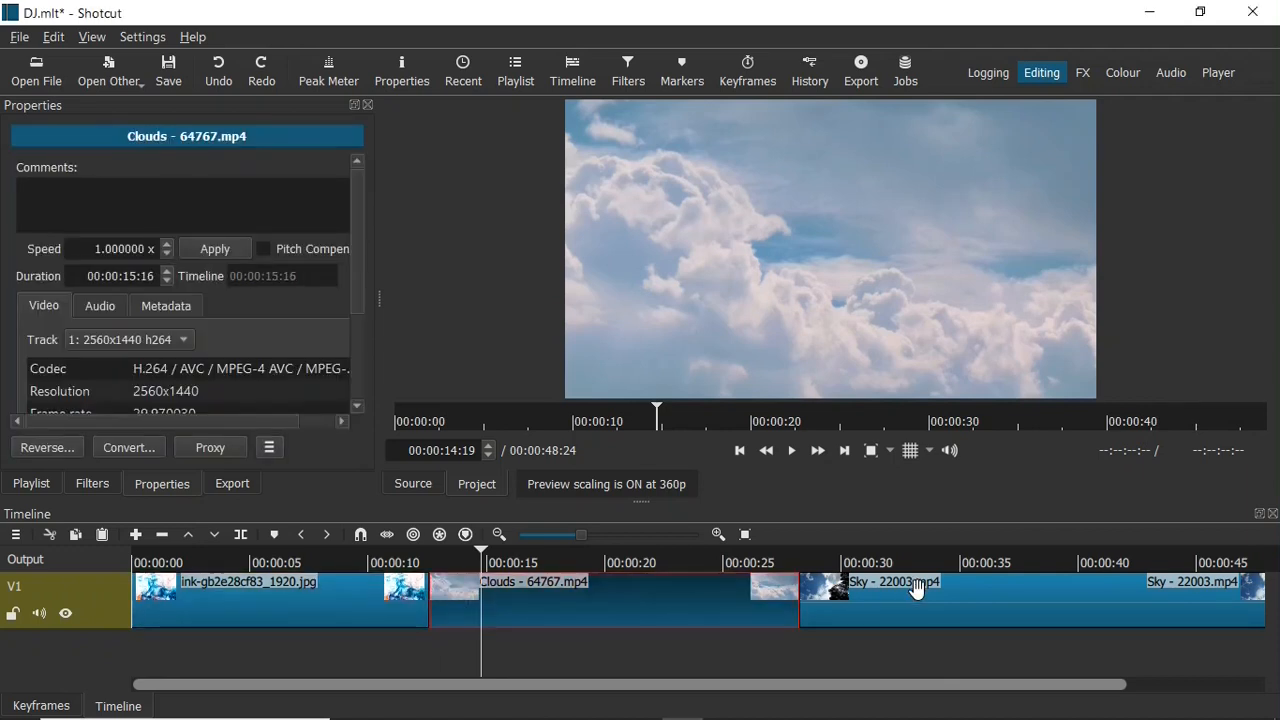
{"action": "left_click", "coordinate": [918, 591]}
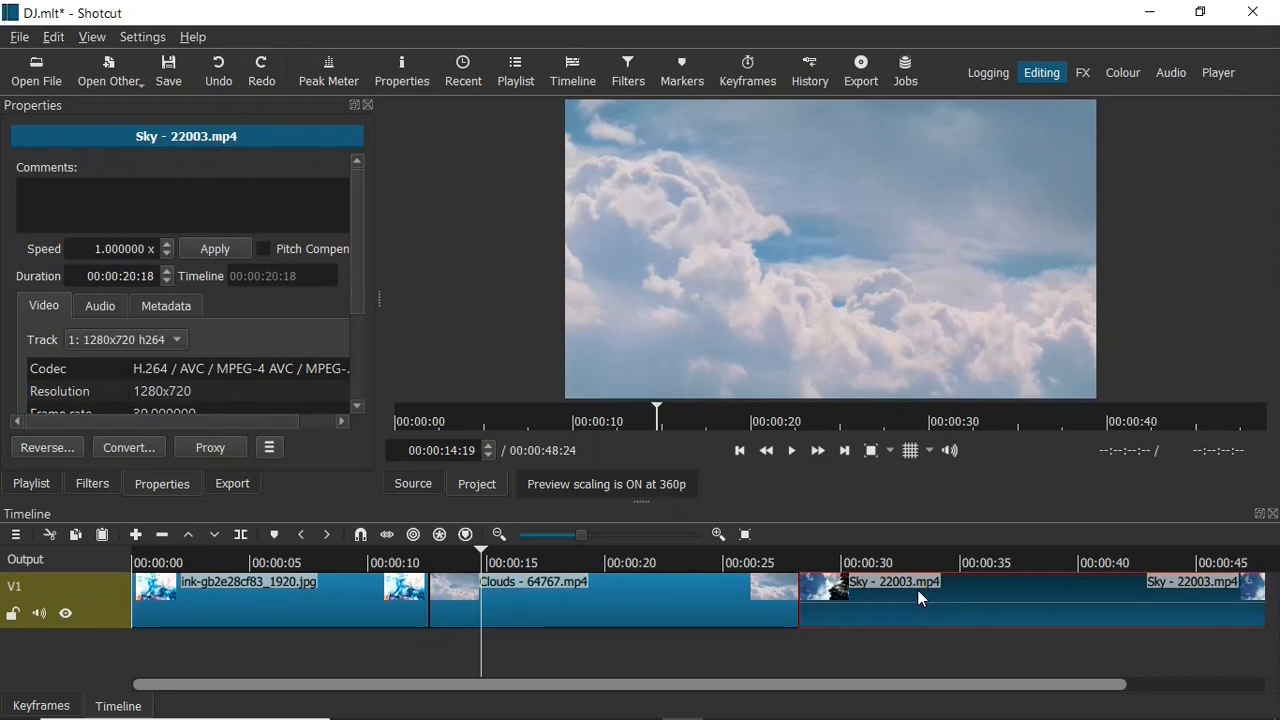
{"action": "left_click", "coordinate": [410, 563]}
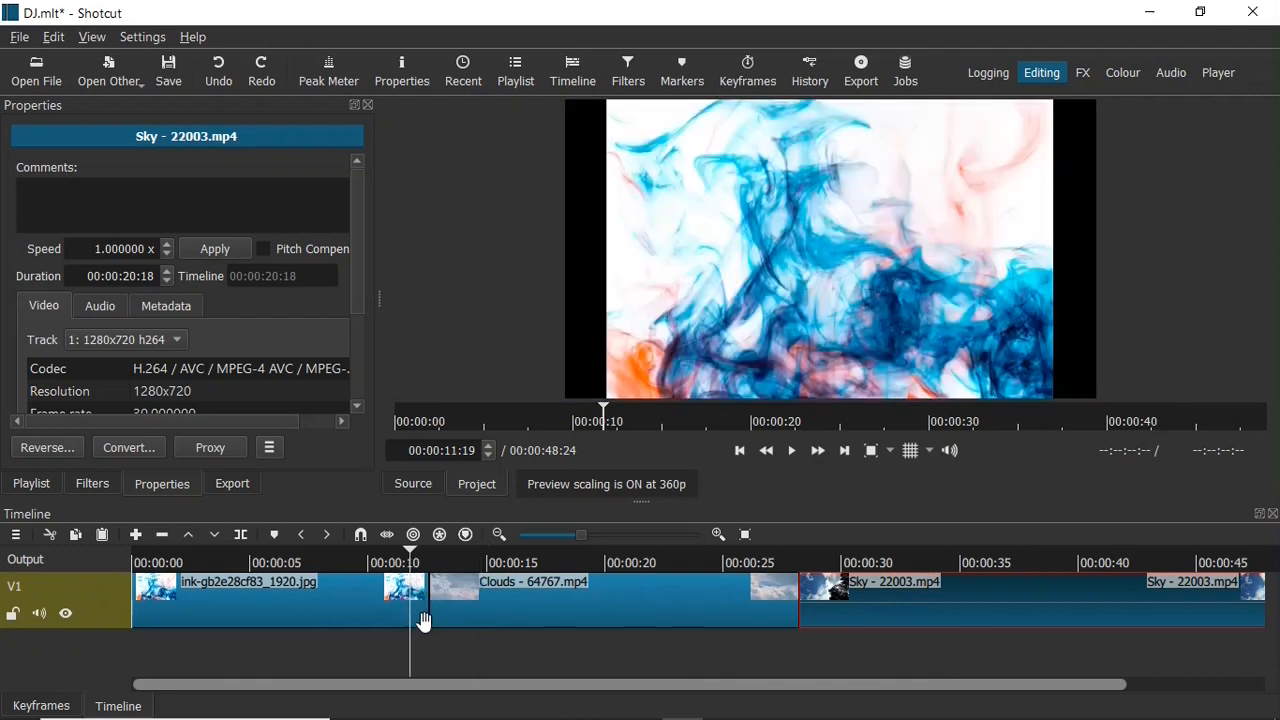
{"action": "key", "text": "space"}
{"action": "key", "text": "space"}
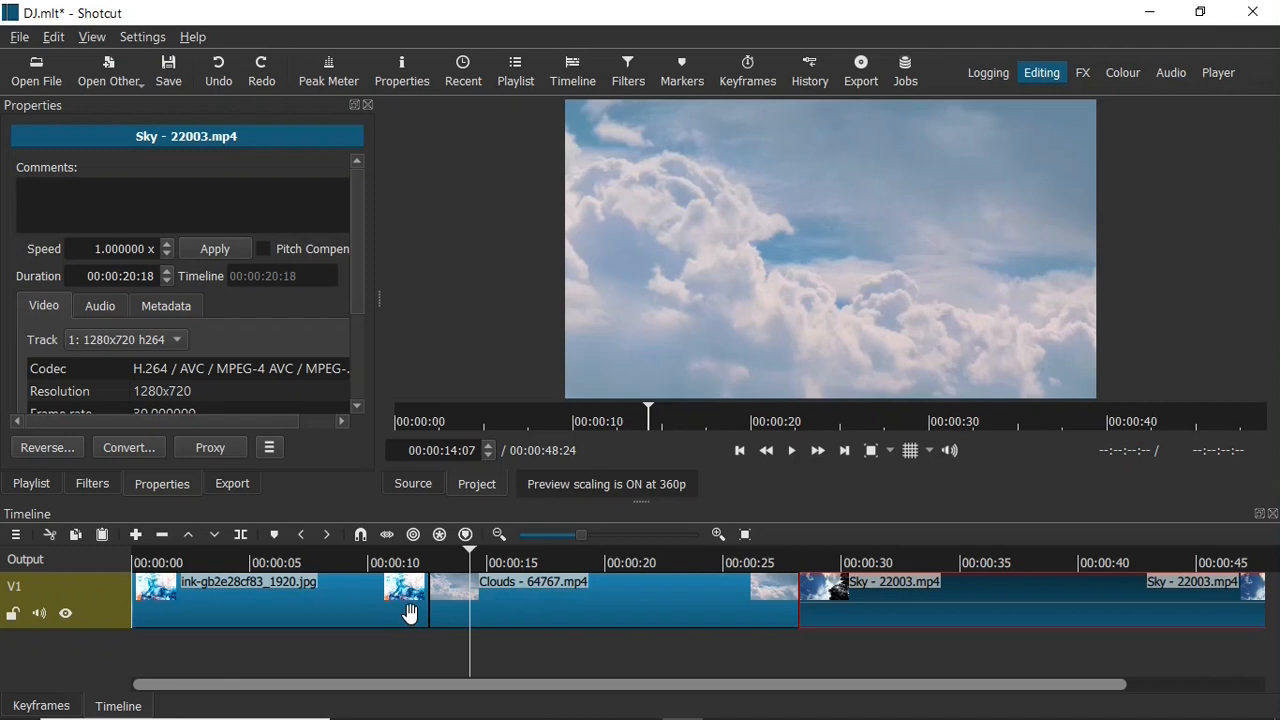
Extend the end of the ink image over the start of the Clouds clip to create a transition, and play it back
{"action": "left_click", "coordinate": [409, 611]}
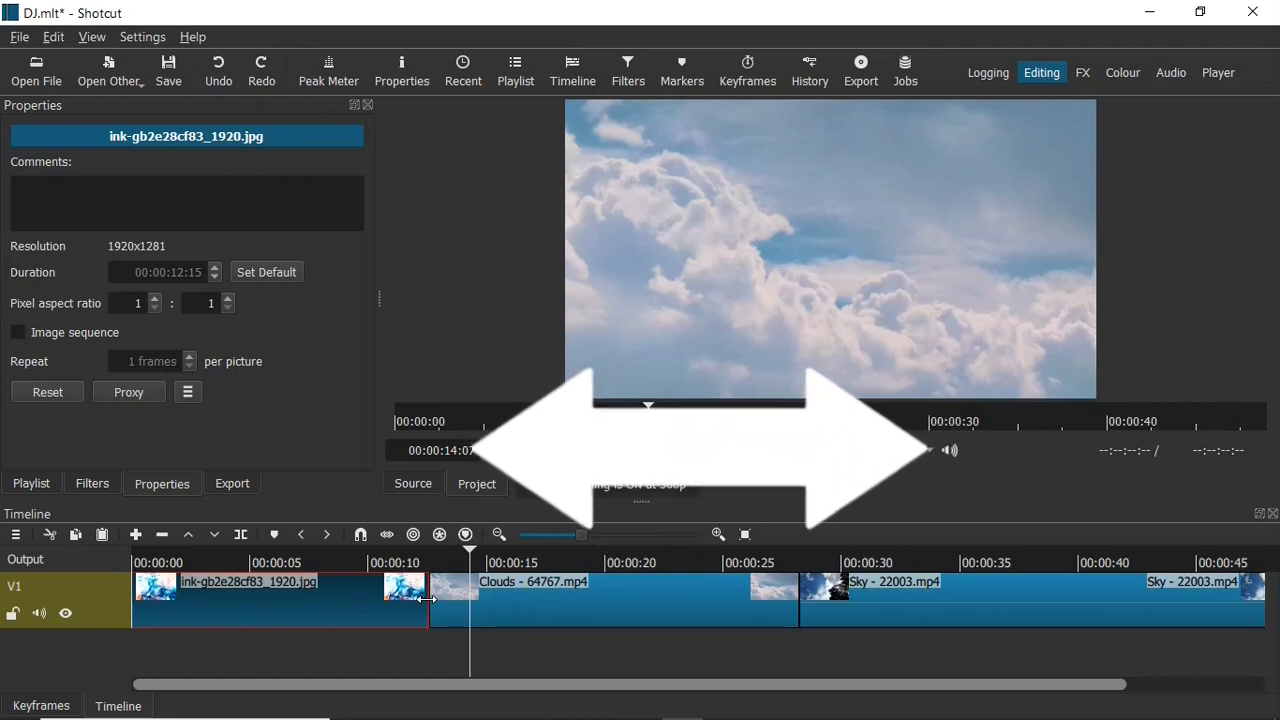
{"action": "left_click_drag", "start_coordinate": [428, 598], "coordinate": [477, 597]}
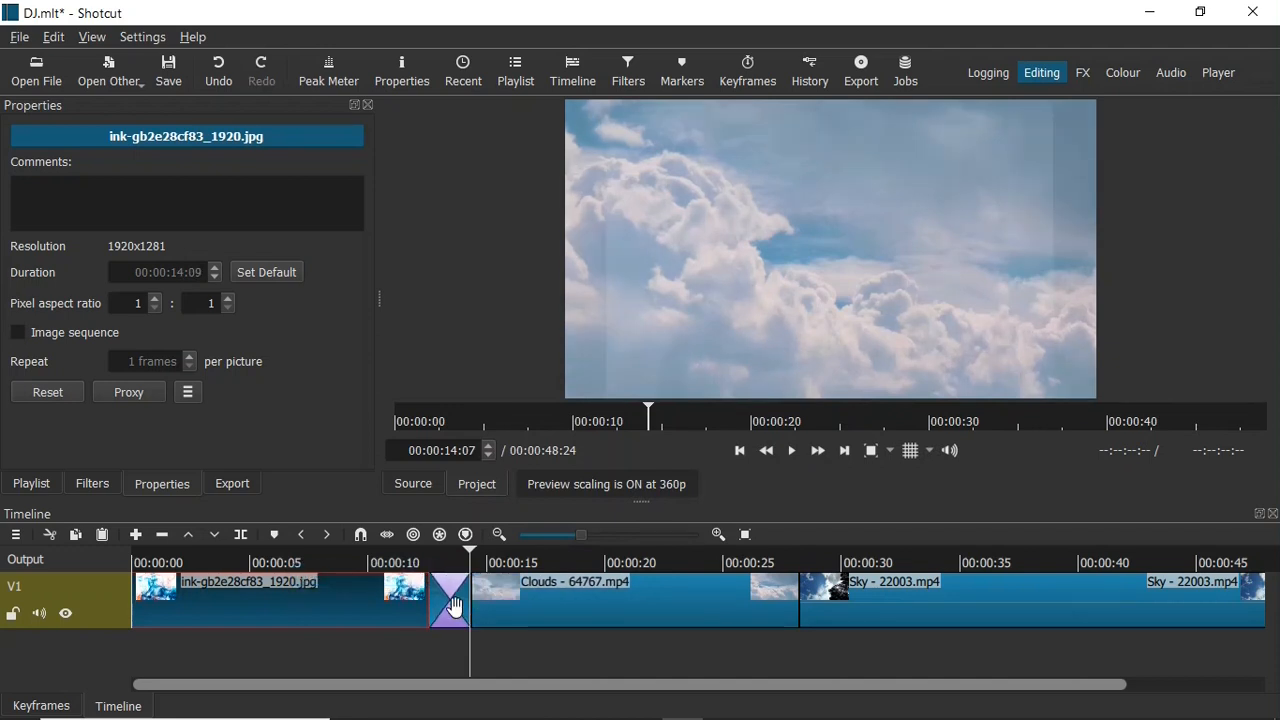
{"action": "left_click", "coordinate": [454, 606]}
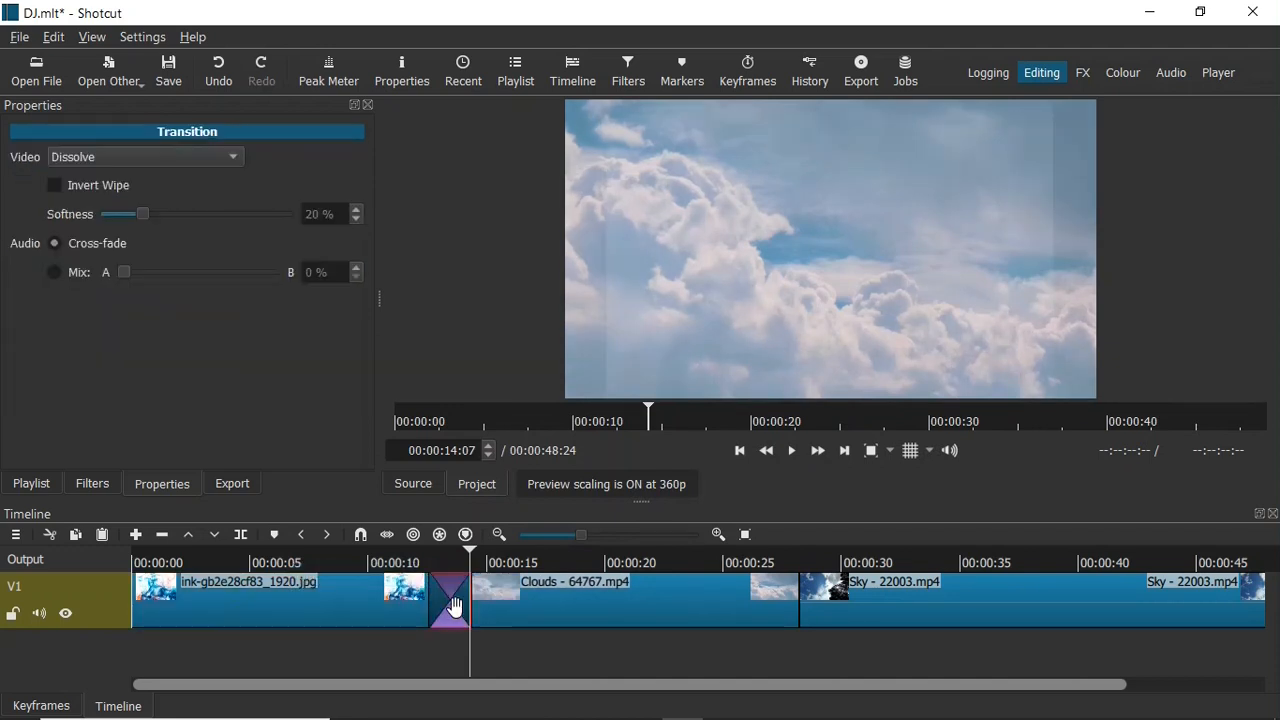
{"action": "left_click", "coordinate": [420, 560]}
{"action": "key", "text": "space"}
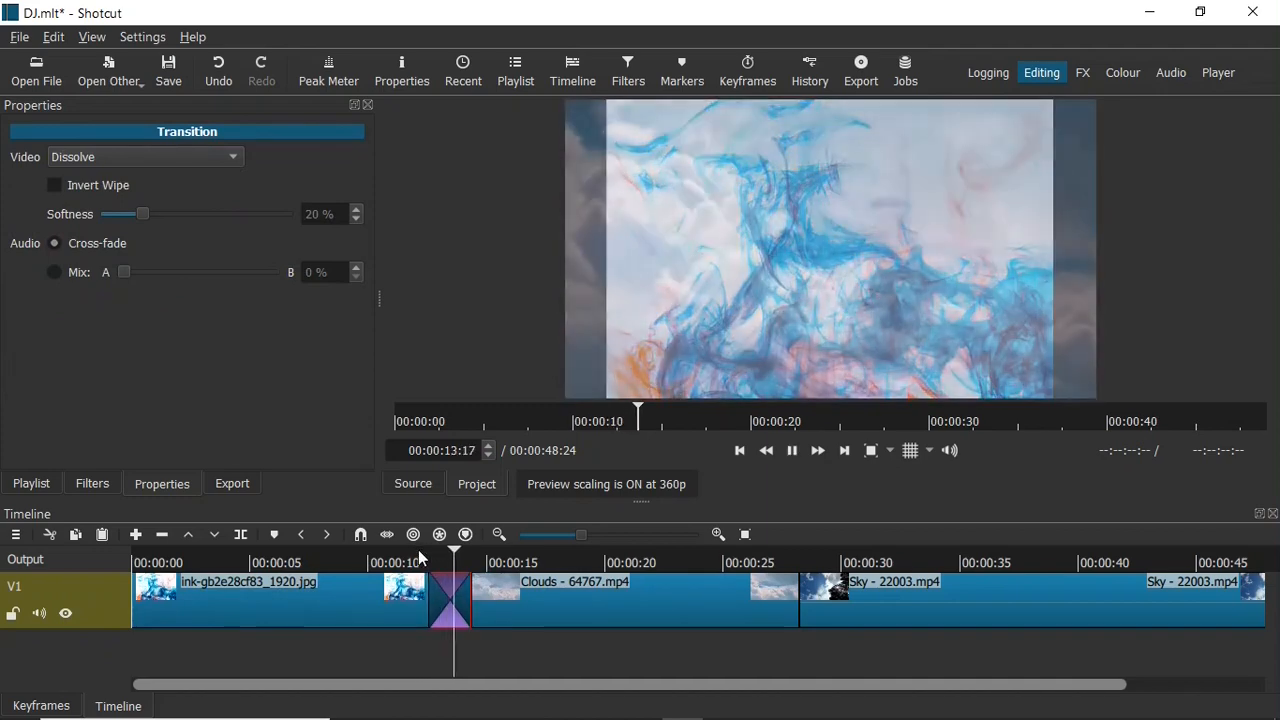
{"action": "key", "text": "space"}
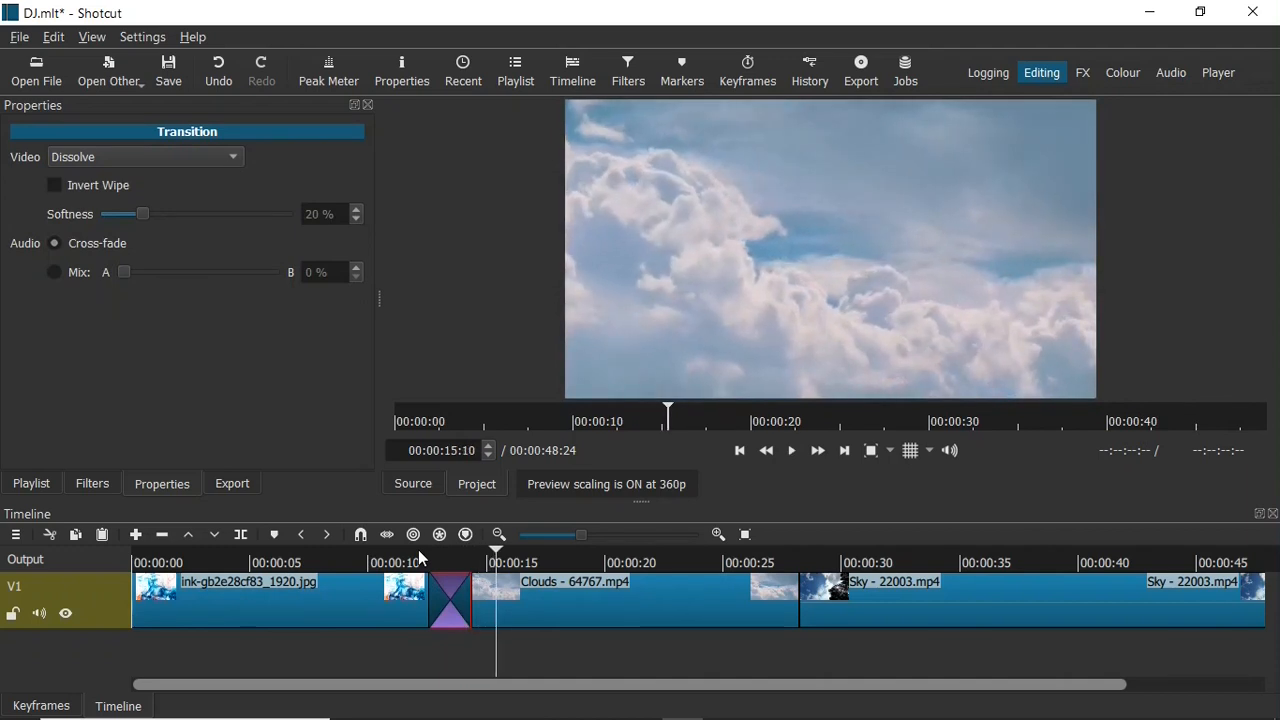
Try to extend the end of the Clouds clip over the Sky clip to create a transition
{"action": "left_click", "coordinate": [780, 600]}
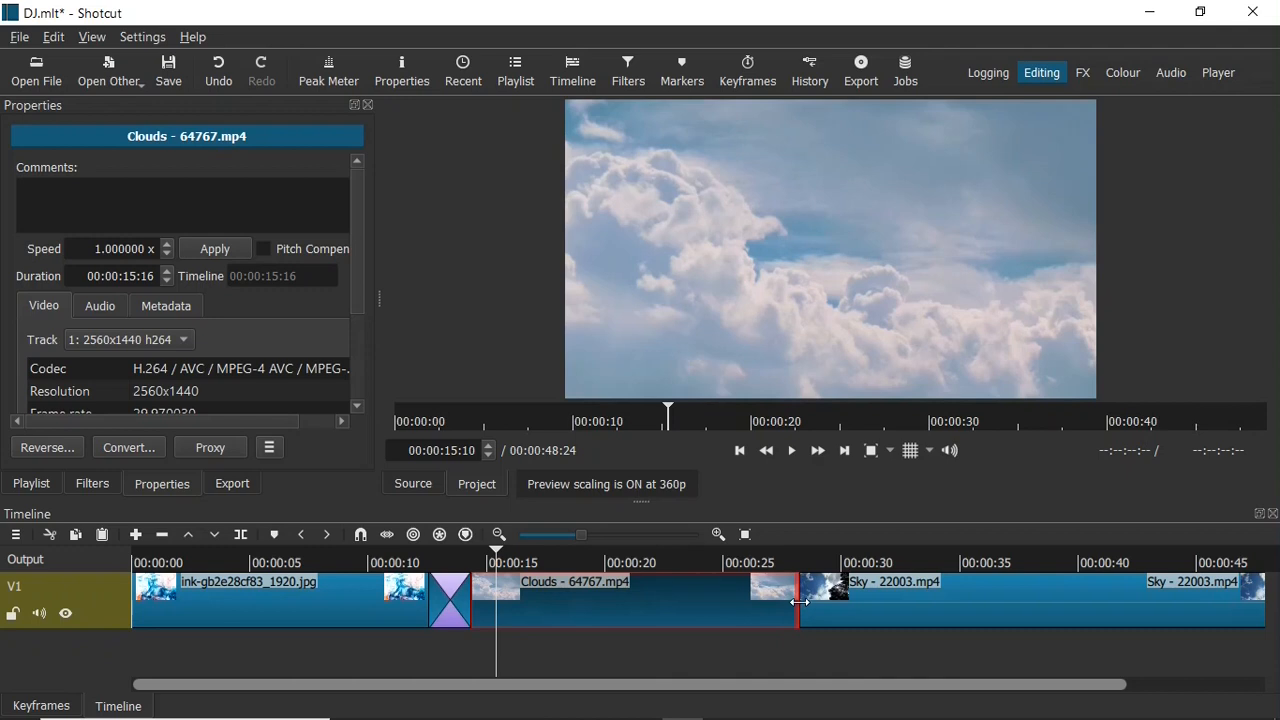
{"action": "left_click_drag", "start_coordinate": [799, 601], "coordinate": [1060, 592]}
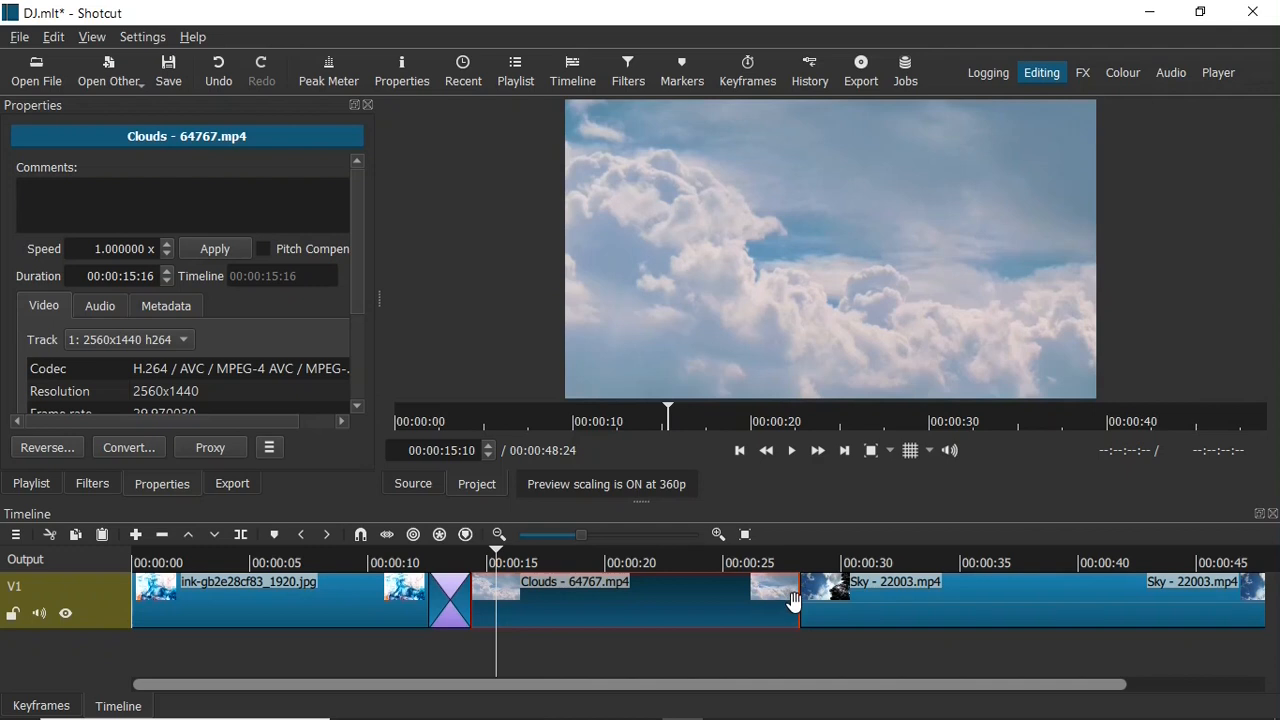
Move the Sky clip earlier to overlap the end of the Clouds clip as a transition, and play it back
{"action": "left_click", "coordinate": [860, 605]}
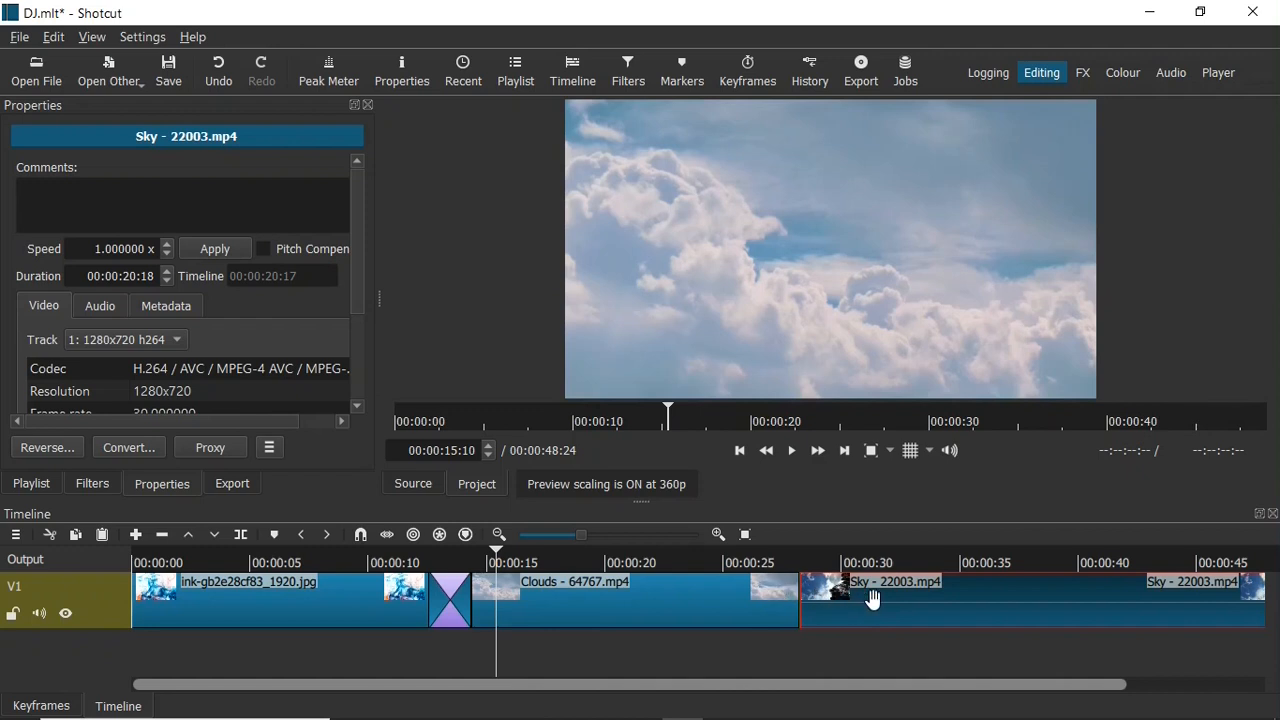
{"action": "left_click_drag", "start_coordinate": [862, 600], "coordinate": [826, 607]}
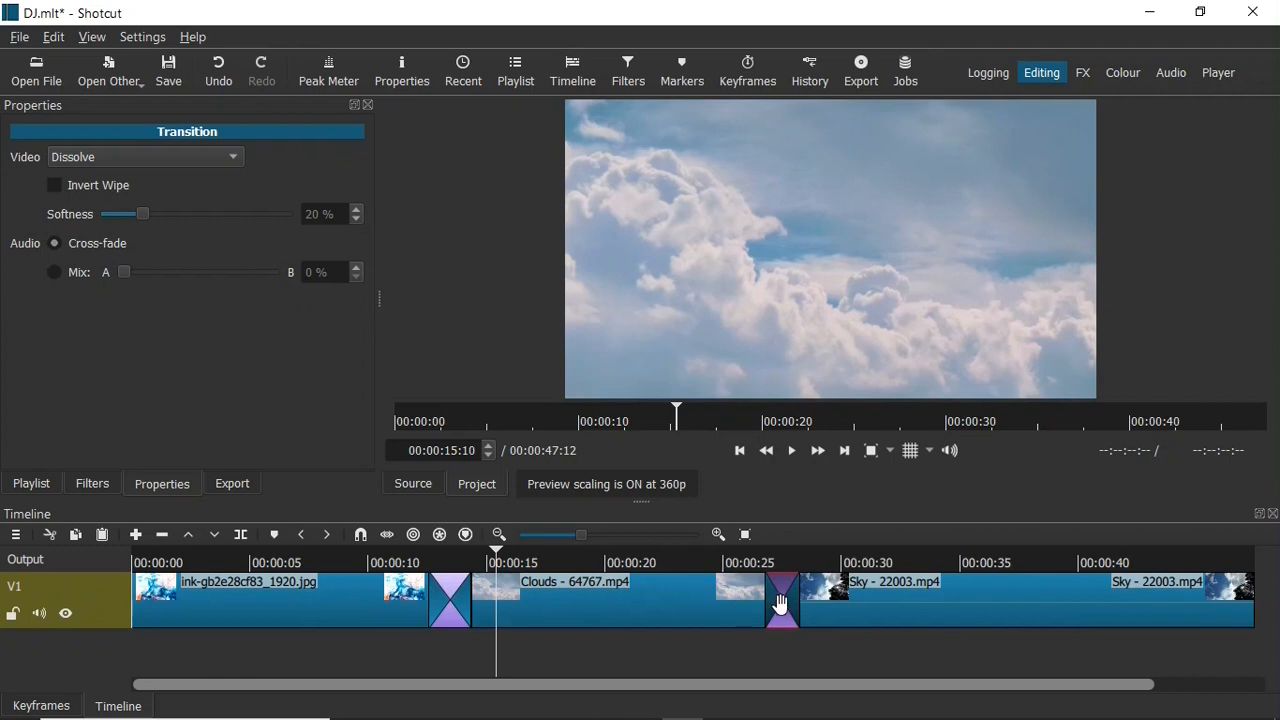
{"action": "left_click", "coordinate": [757, 558]}
{"action": "key", "text": "space"}
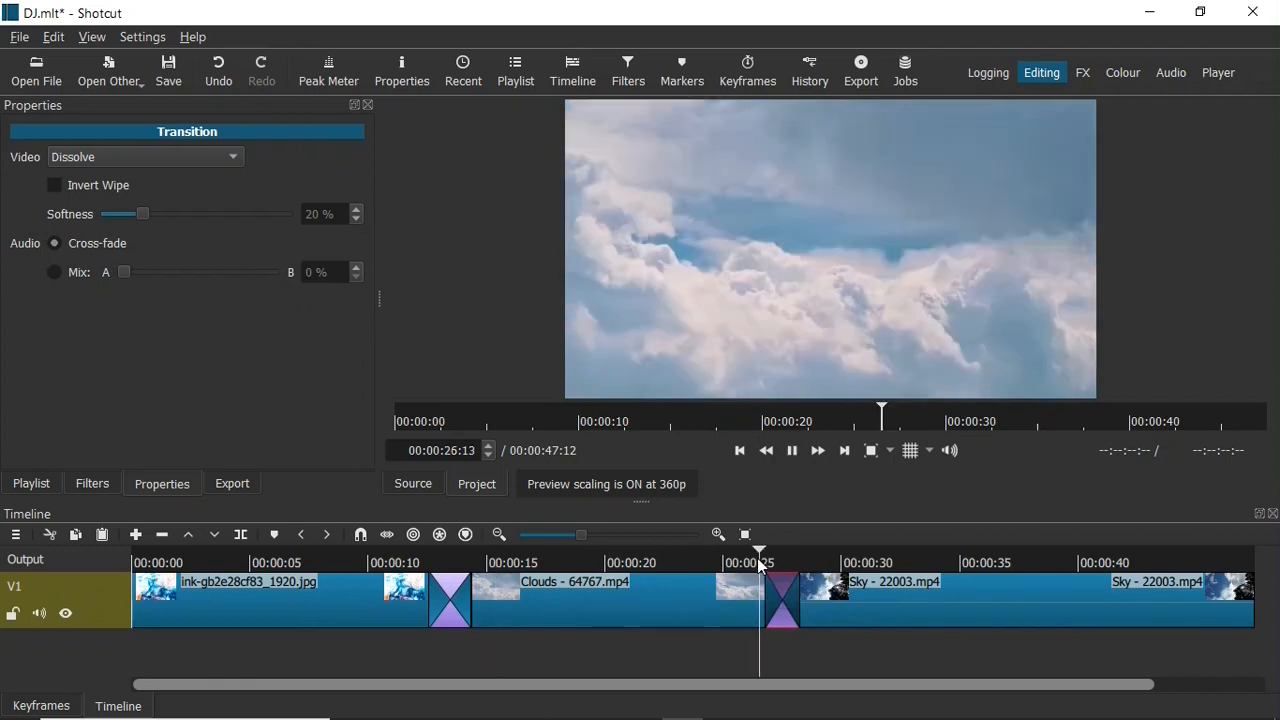
{"action": "key", "text": "space"}
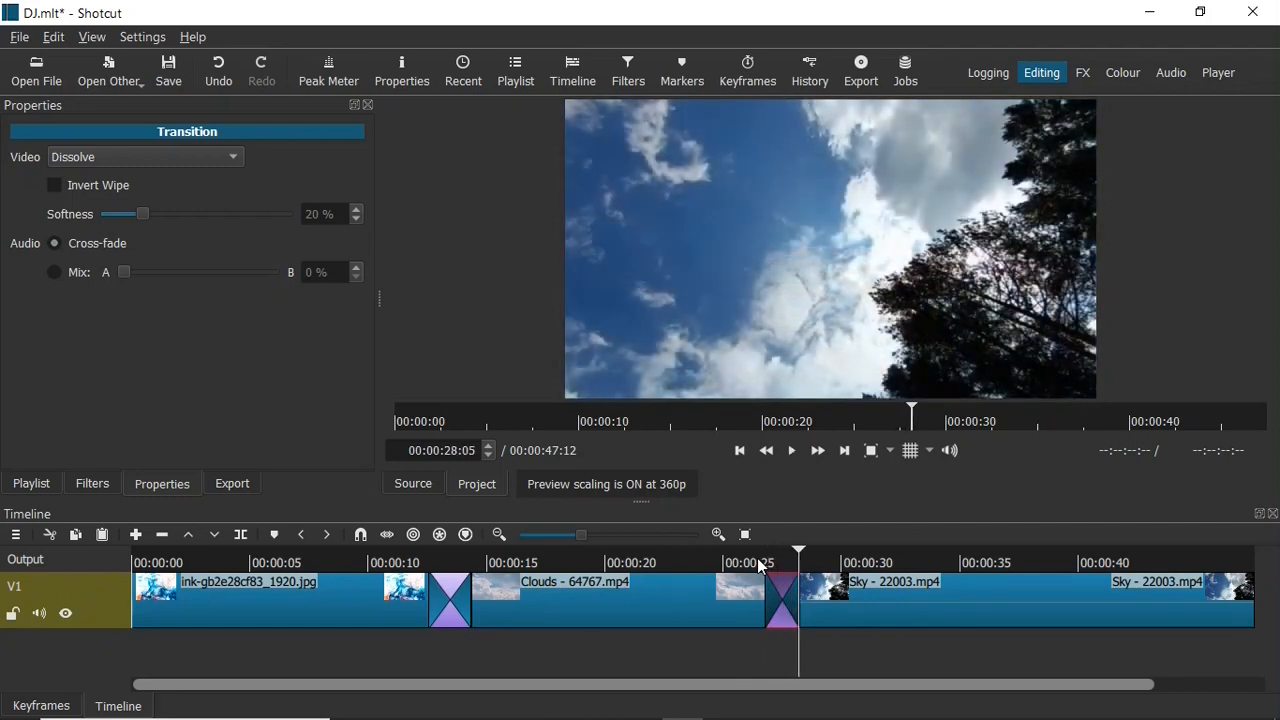
{"action": "key", "text": "Left"}
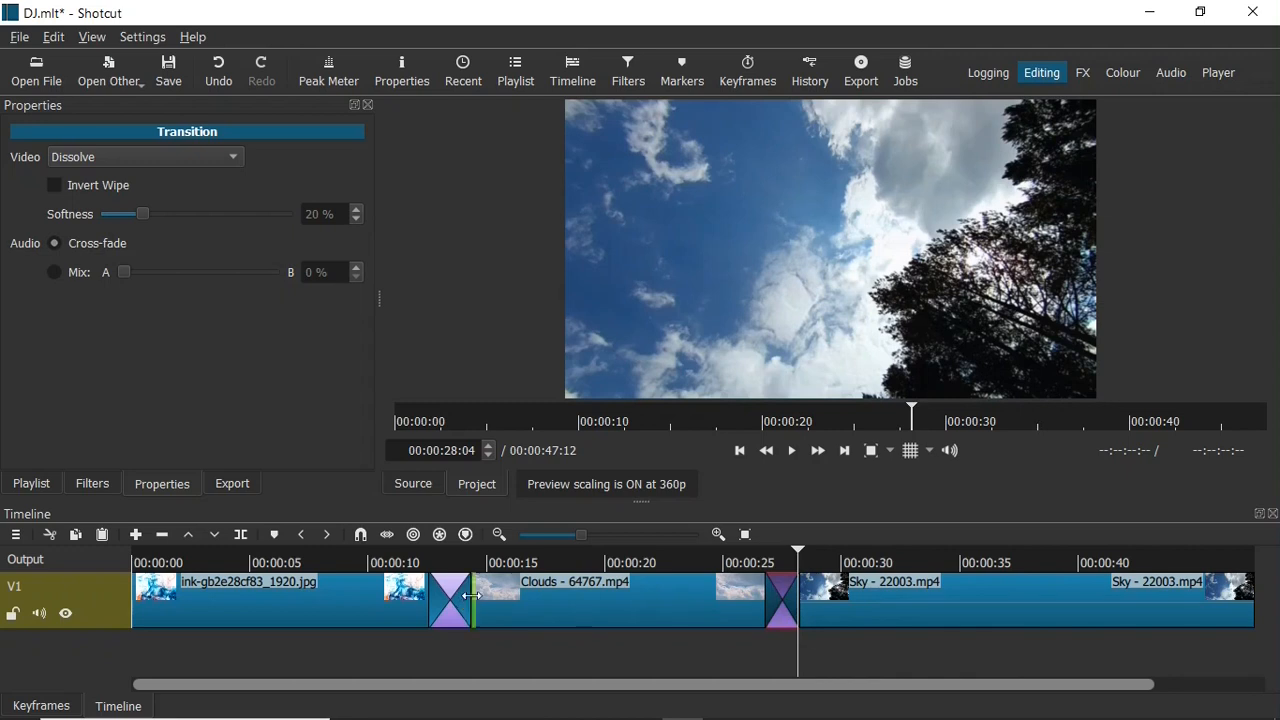
Lengthen the transition between the ink image and the Clouds clip to end at about 00:00:18, and play it back
{"action": "left_click_drag", "start_coordinate": [479, 598], "coordinate": [572, 594]}
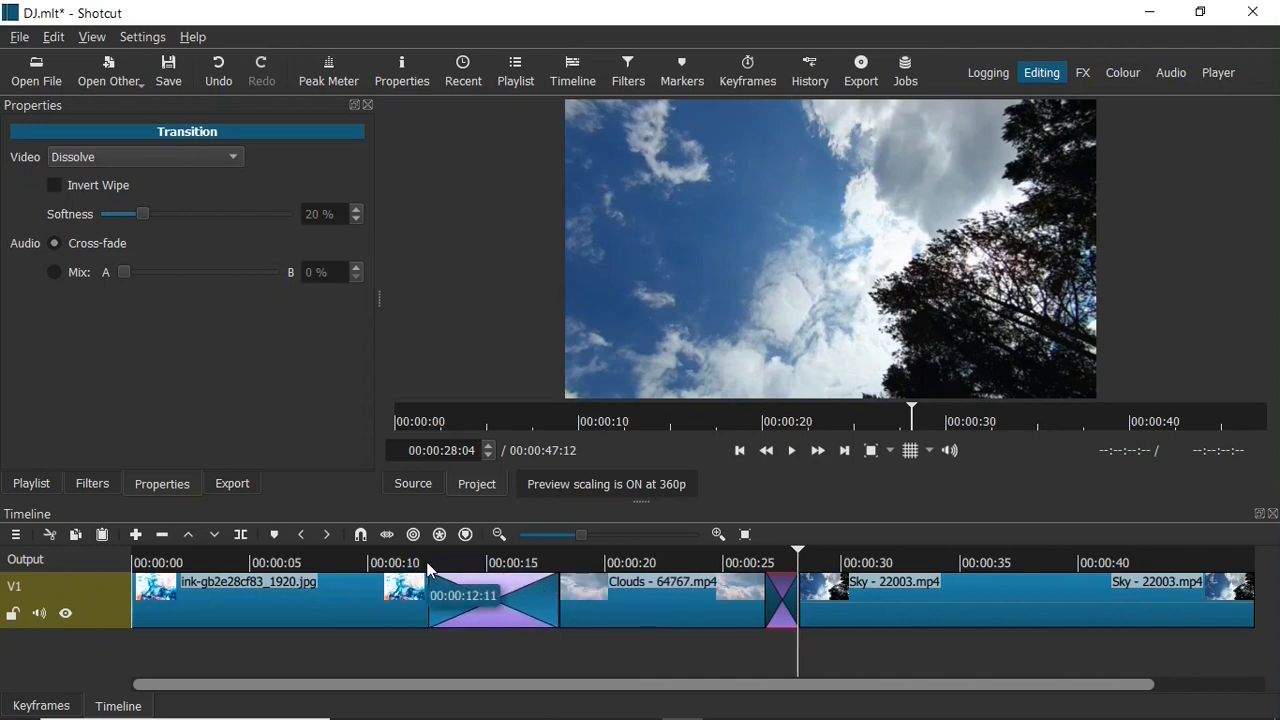
{"action": "left_click", "coordinate": [428, 566]}
{"action": "key", "text": "space"}
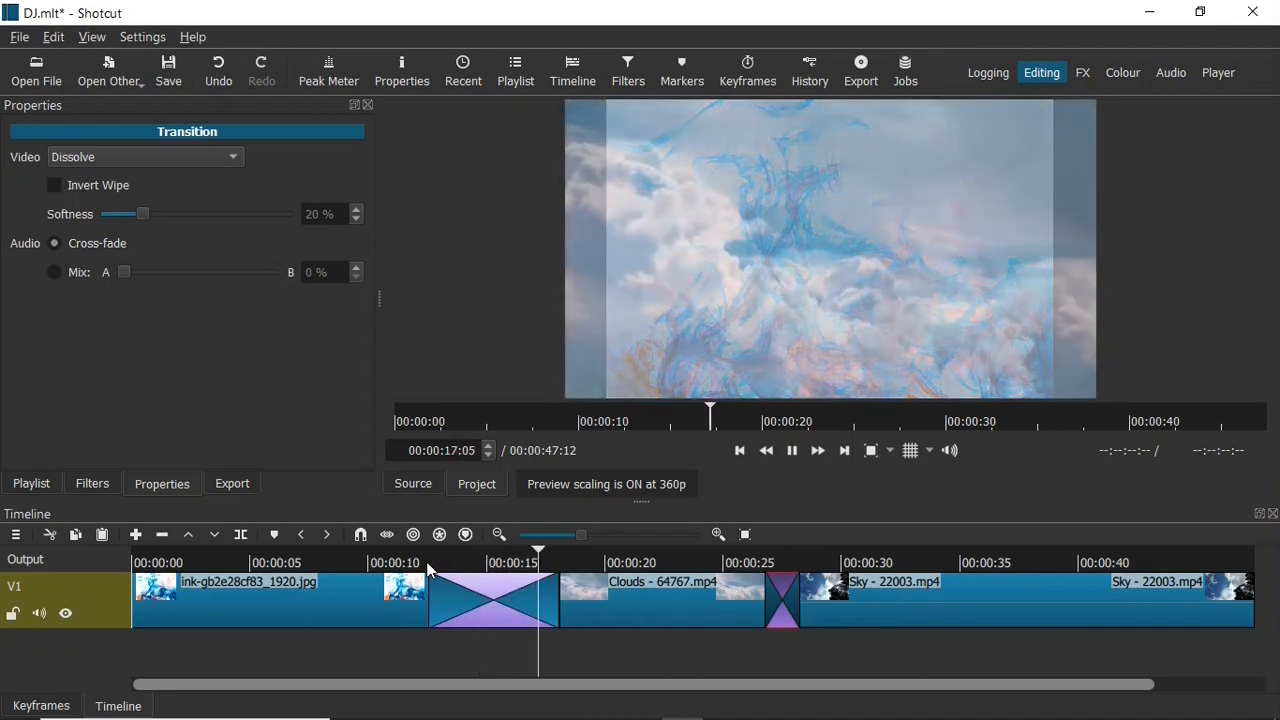
{"action": "key", "text": "space"}
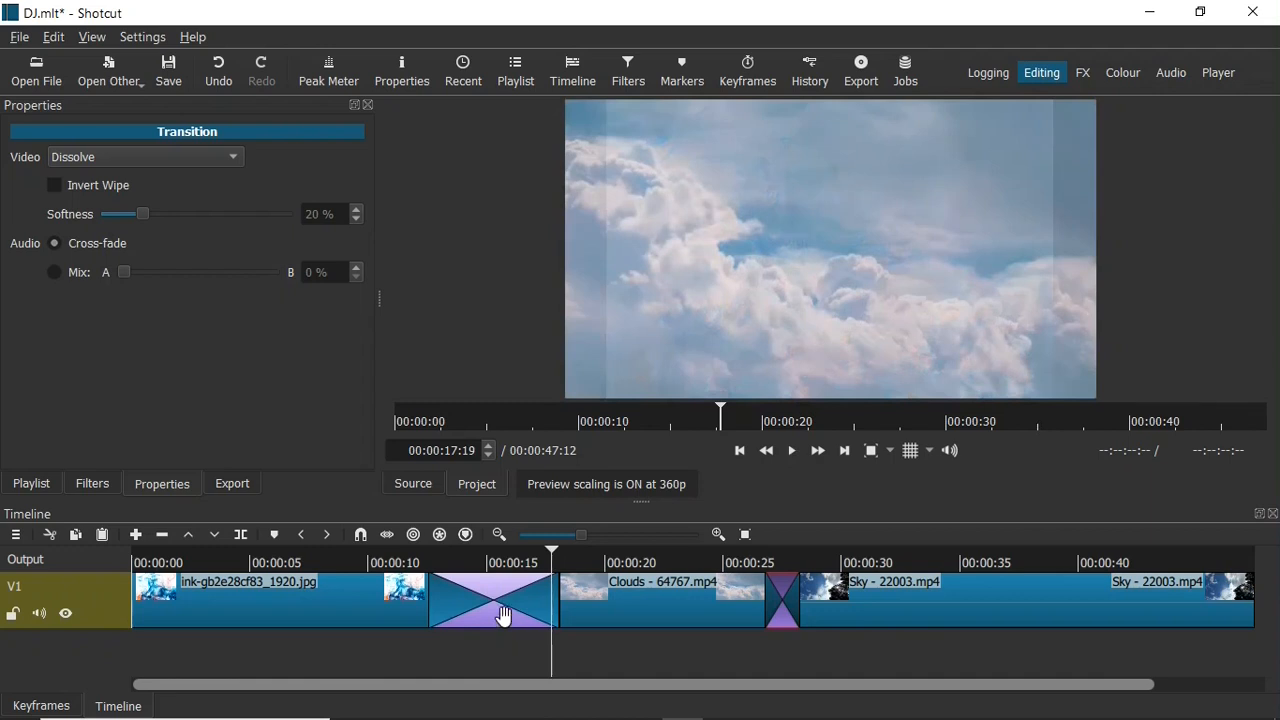
Play back the dissolve between the Clouds and Sky clips
{"action": "left_click", "coordinate": [760, 564]}
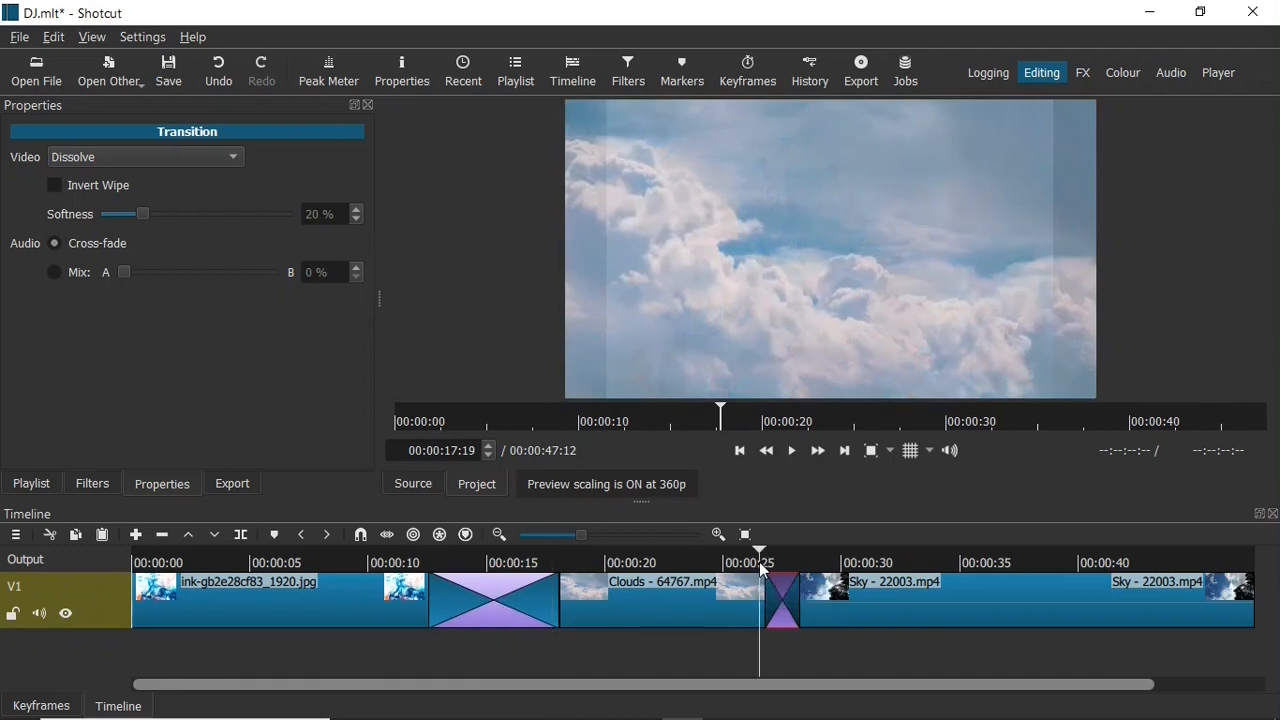
{"action": "key", "text": "space"}
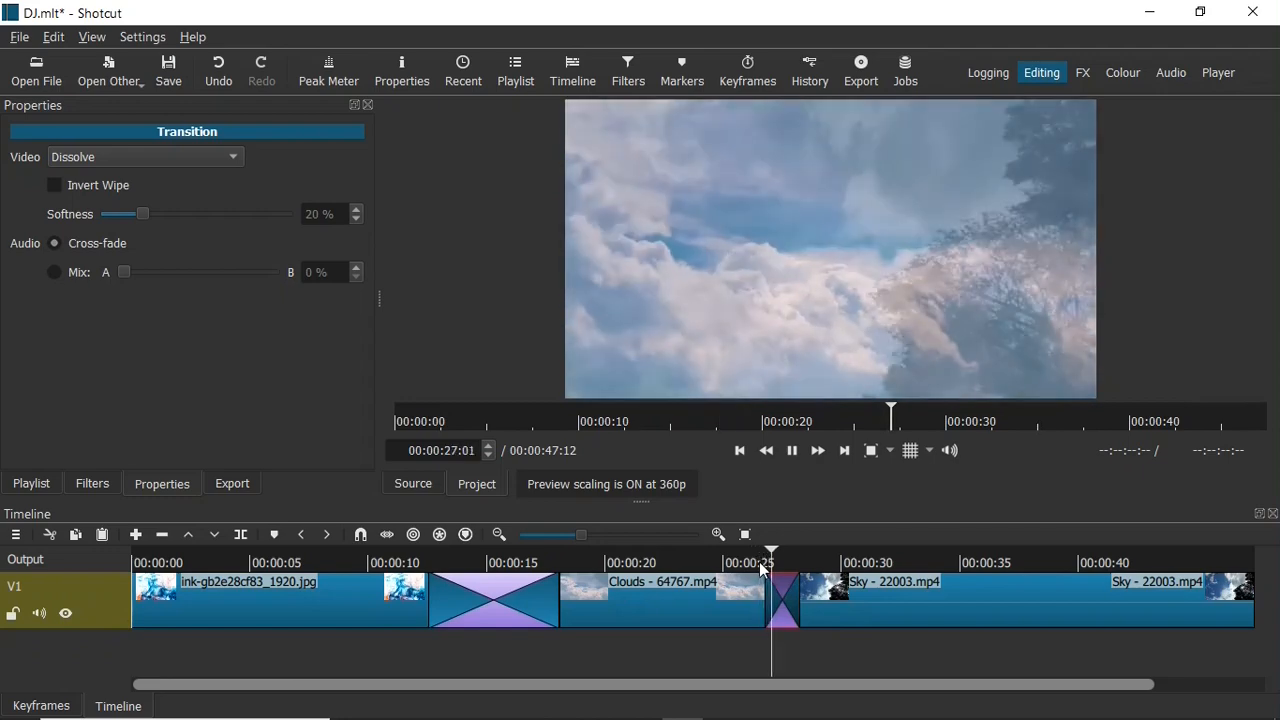
{"action": "key", "text": "space"}
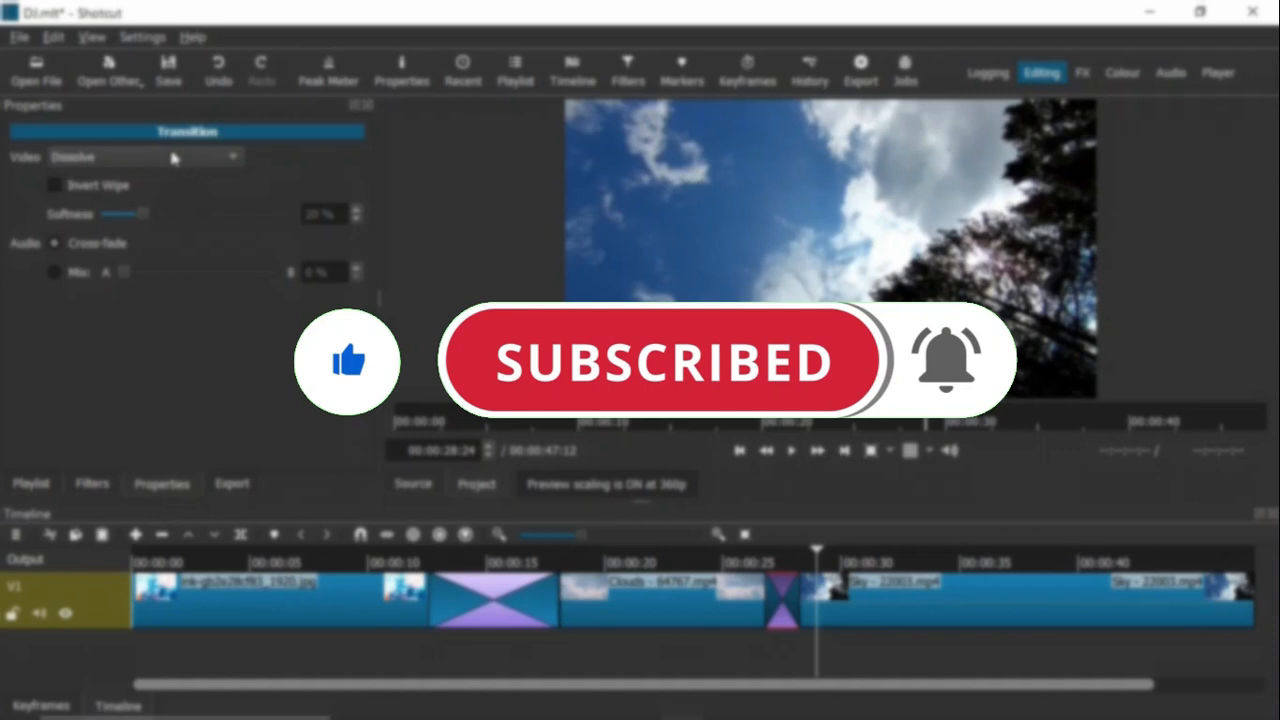
Set the video style of the transition between the Clouds and Sky clips to Bar Vertical and play it back
{"action": "left_click", "coordinate": [172, 157]}
{"action": "left_click", "coordinate": [172, 157]}
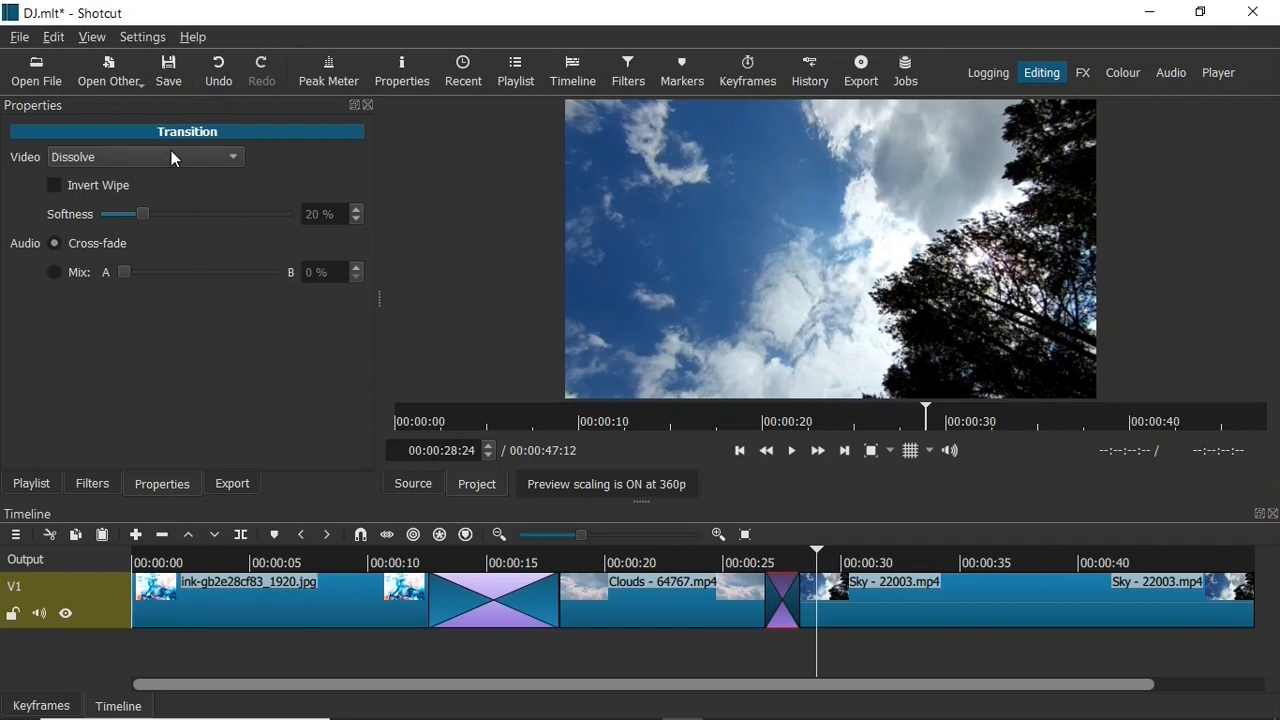
{"action": "left_click", "coordinate": [172, 157]}
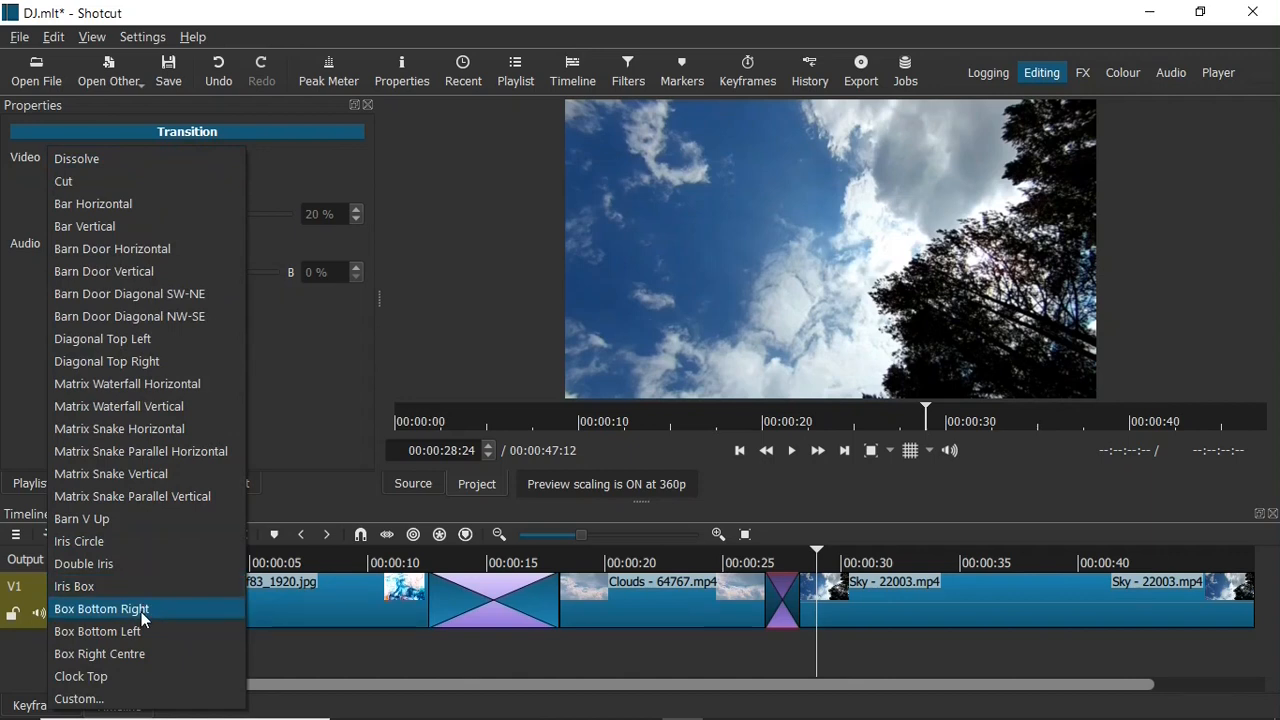
{"action": "left_click", "coordinate": [159, 237]}
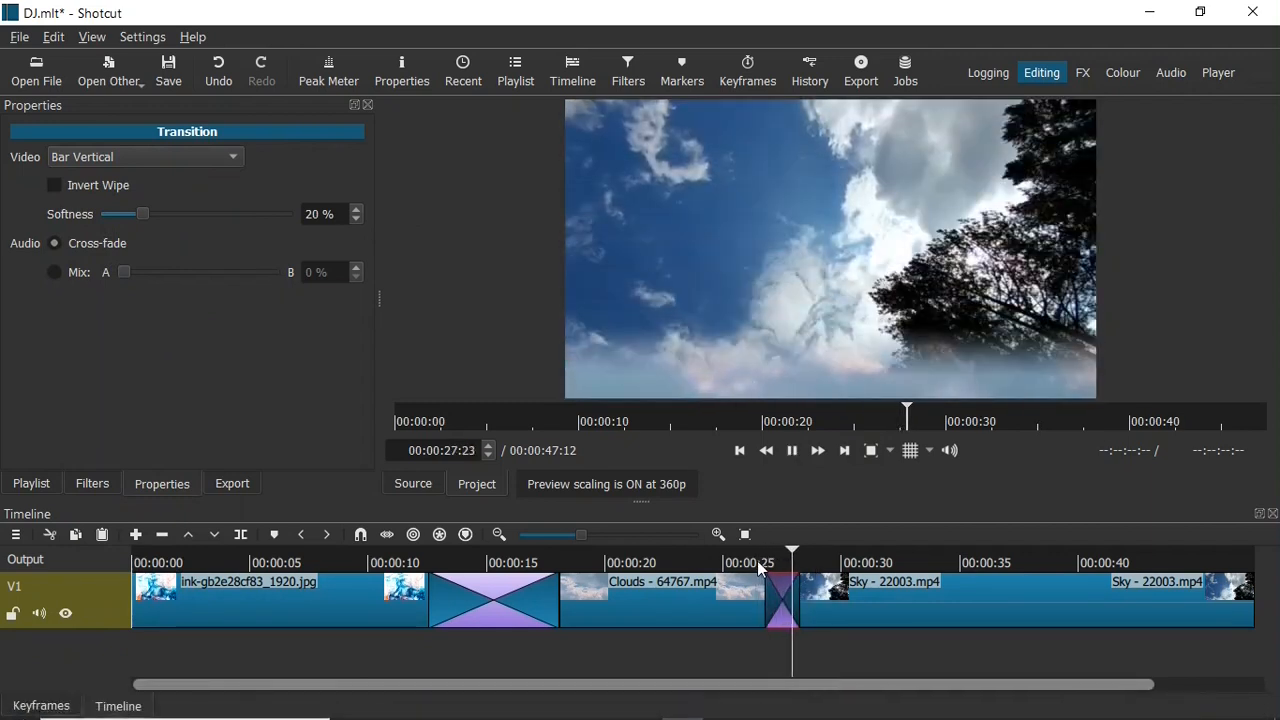
{"action": "key", "text": "space"}
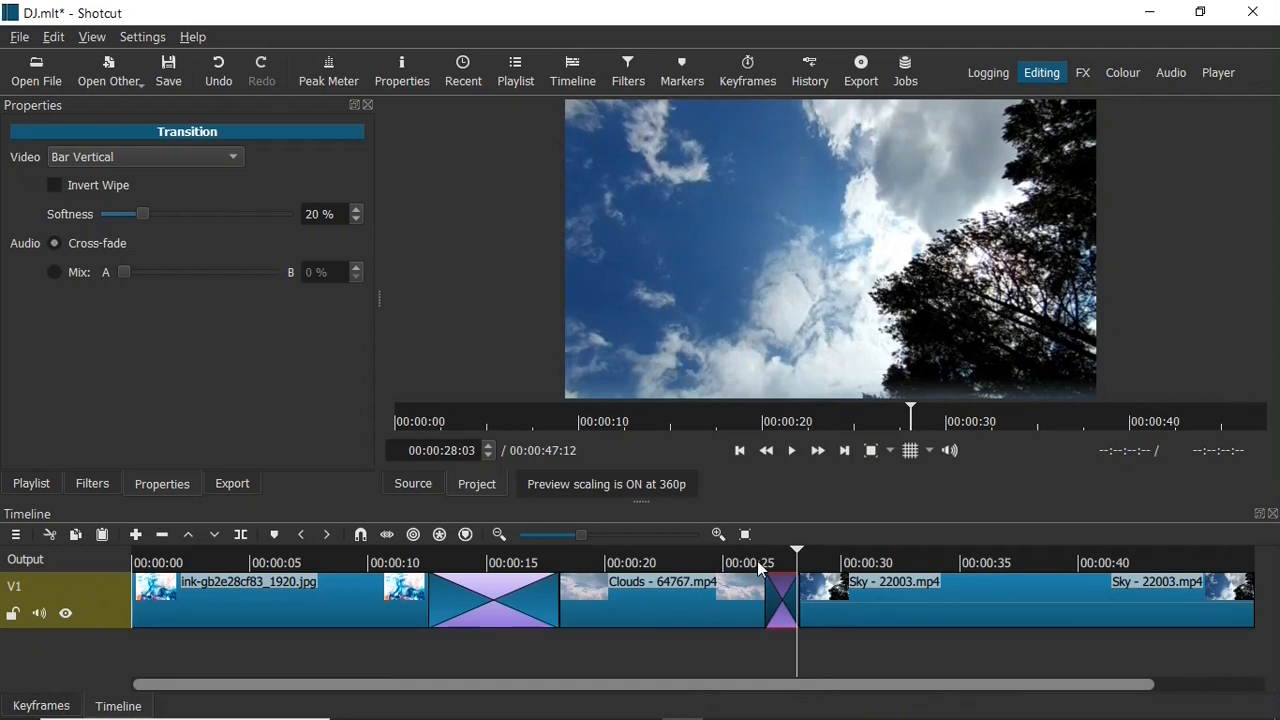
Try Invert Wipe on the Bar Vertical transition, switch it back off and replay the wipe
{"action": "left_click", "coordinate": [52, 187]}
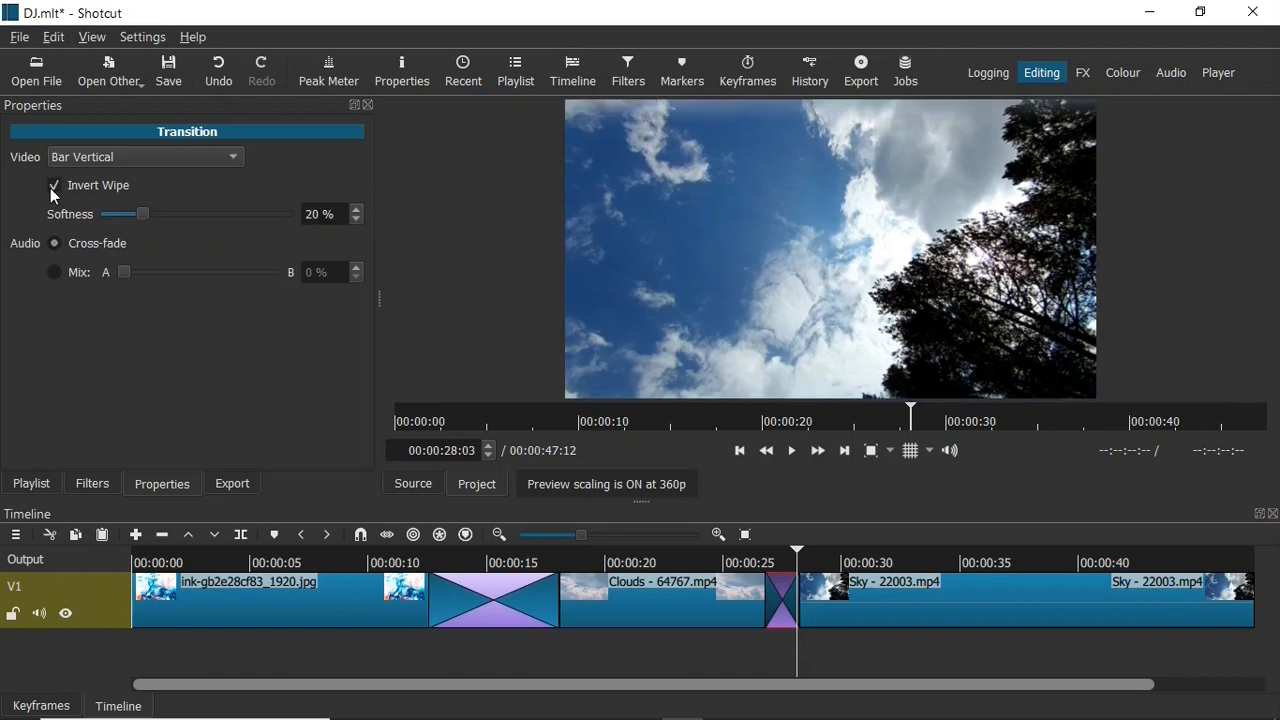
{"action": "left_click", "coordinate": [763, 565]}
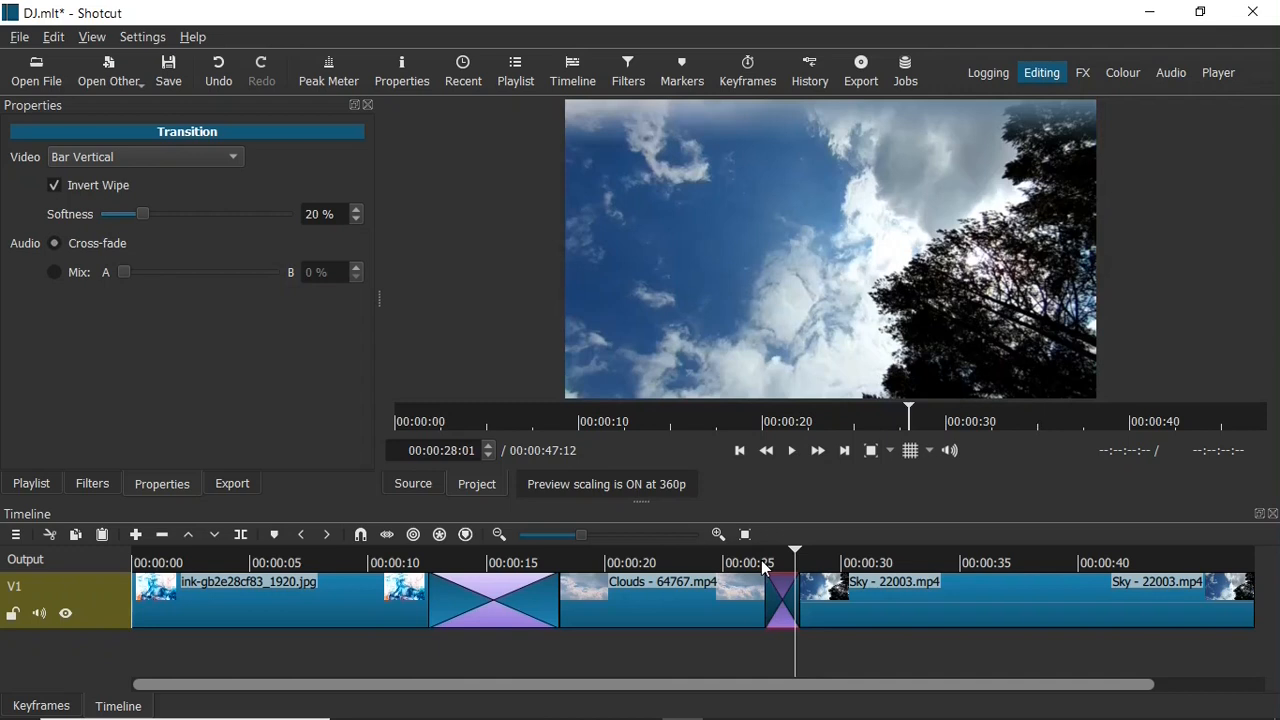
{"action": "left_click", "coordinate": [55, 185]}
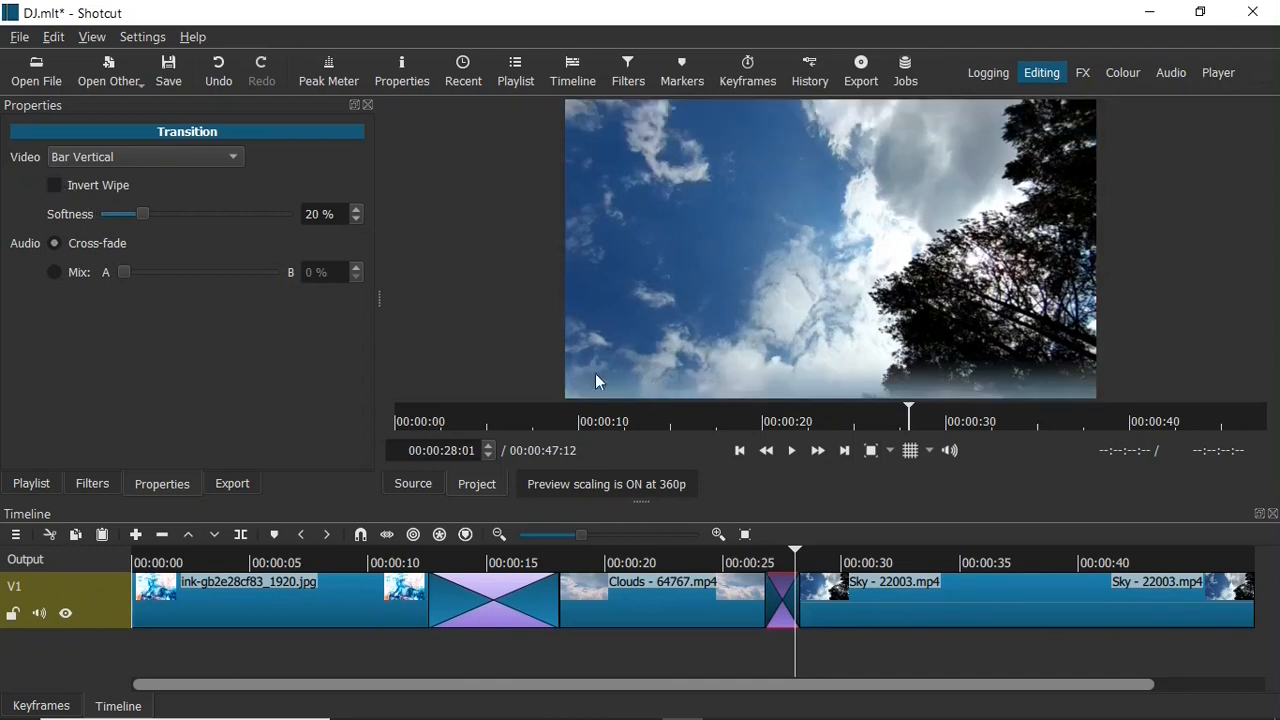
{"action": "left_click", "coordinate": [766, 565]}
{"action": "key", "text": "space"}
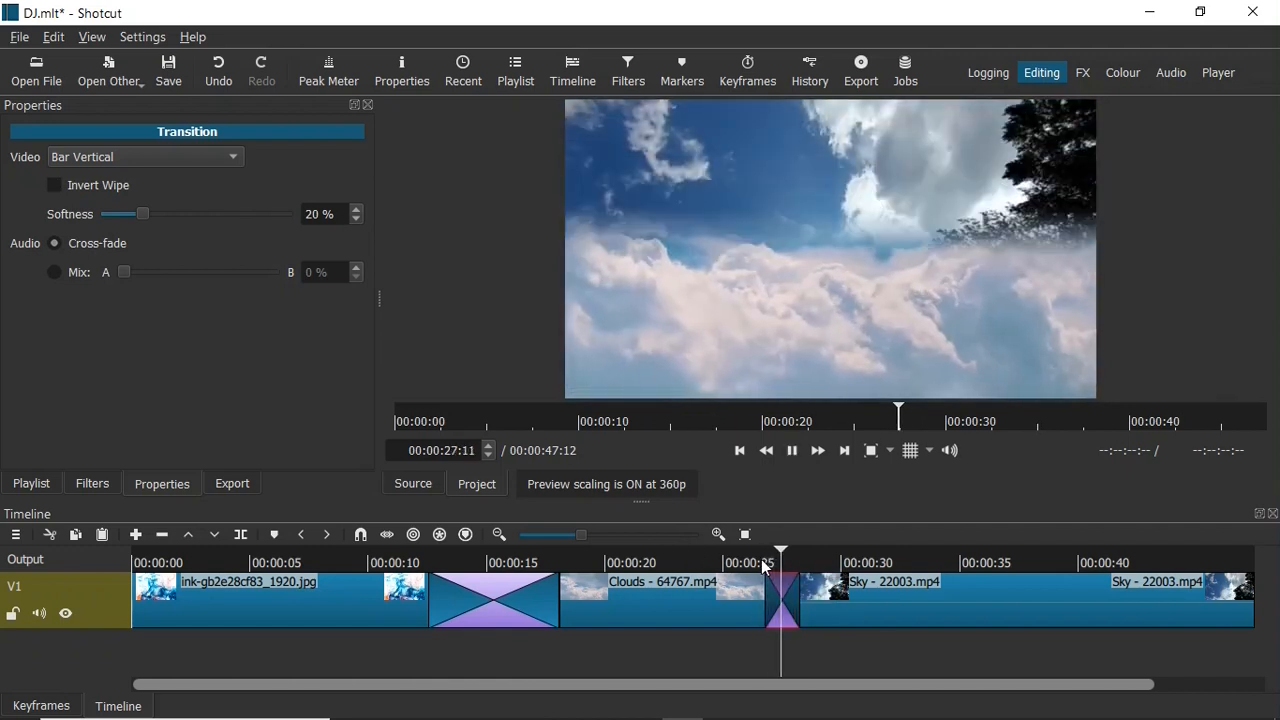
{"action": "key", "text": "space"}
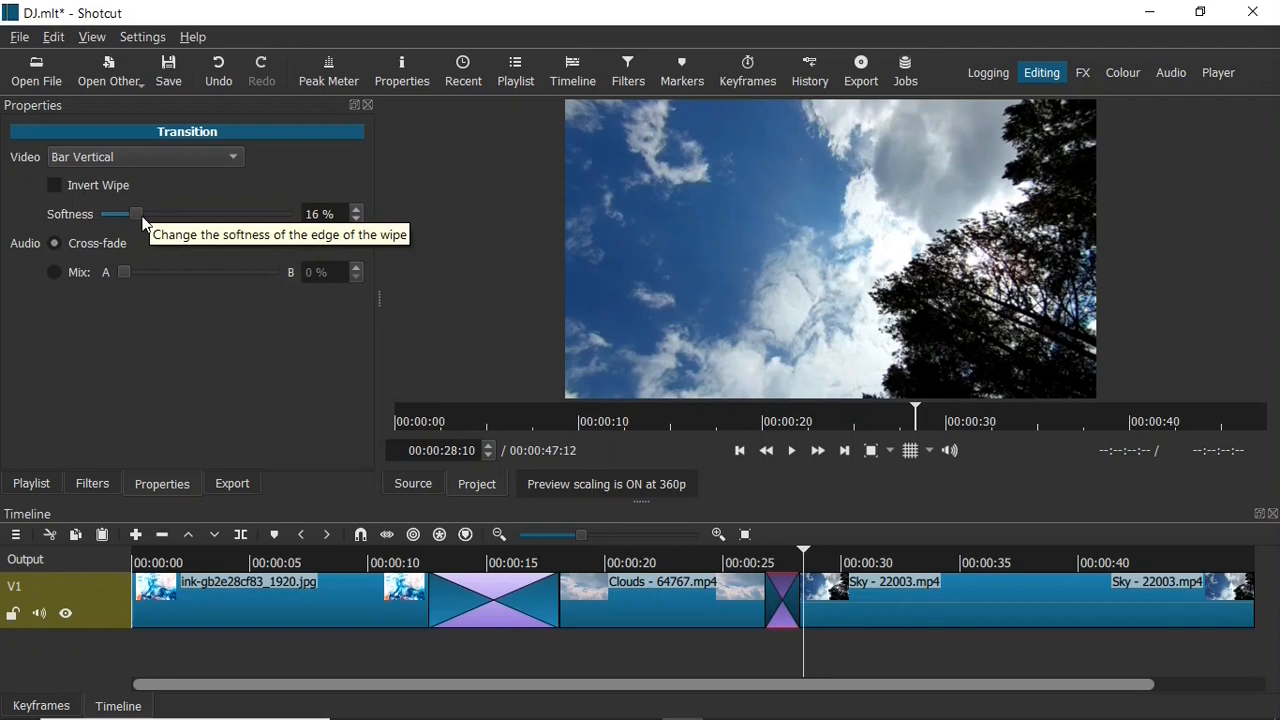
Play into the Bar Vertical transition, pause at 00:00:27:06 and reduce the wipe softness to 0 %
{"action": "left_click", "coordinate": [757, 565]}
{"action": "key", "text": "space"}
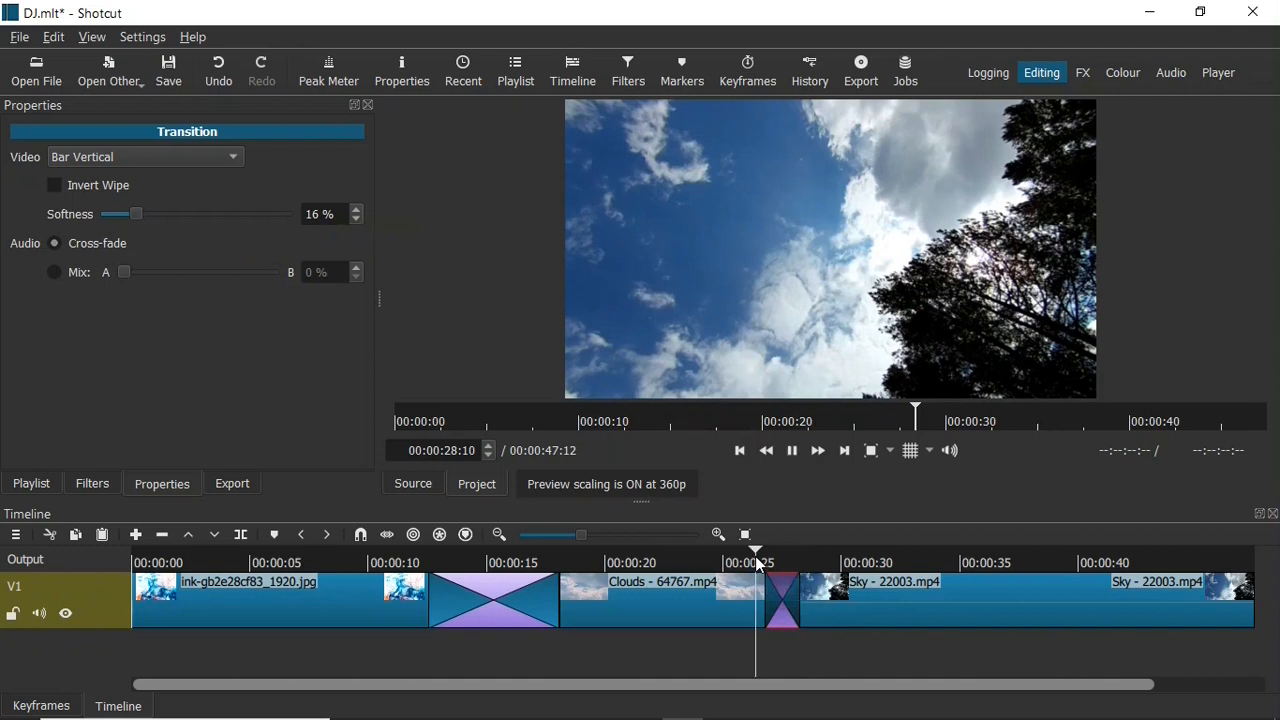
{"action": "key", "text": "space"}
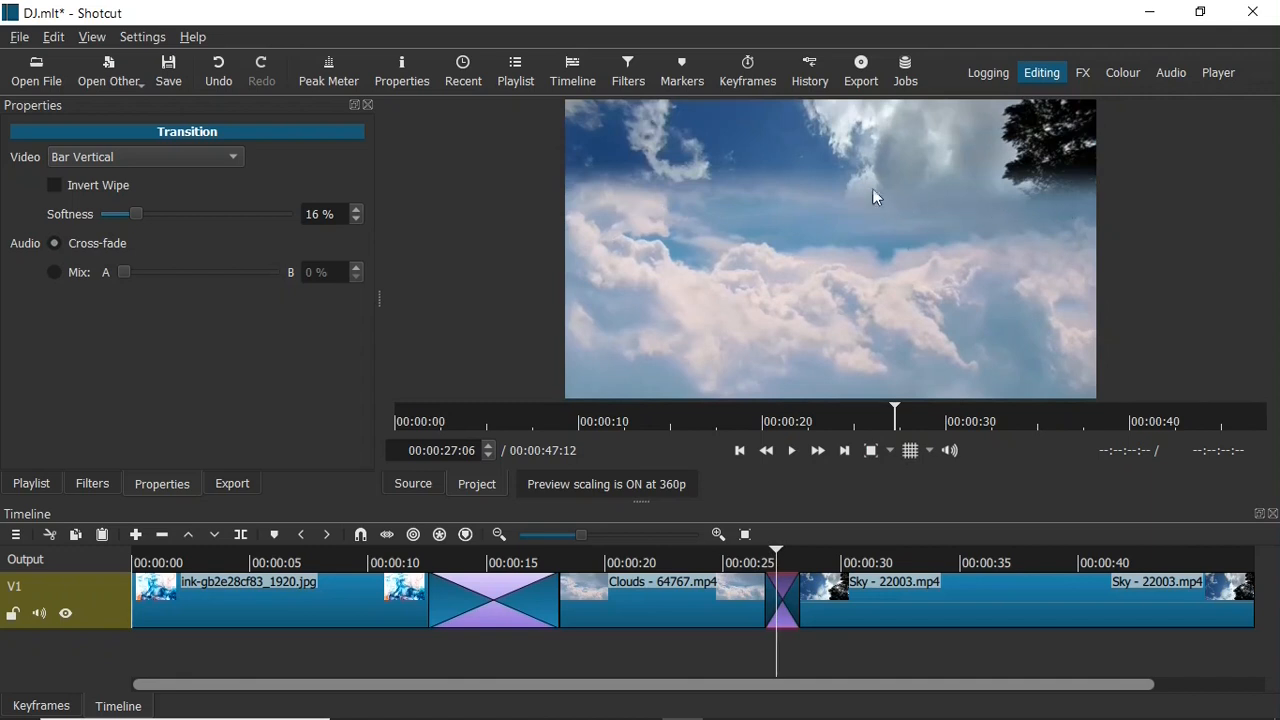
{"action": "left_click_drag", "start_coordinate": [138, 214], "coordinate": [95, 214]}
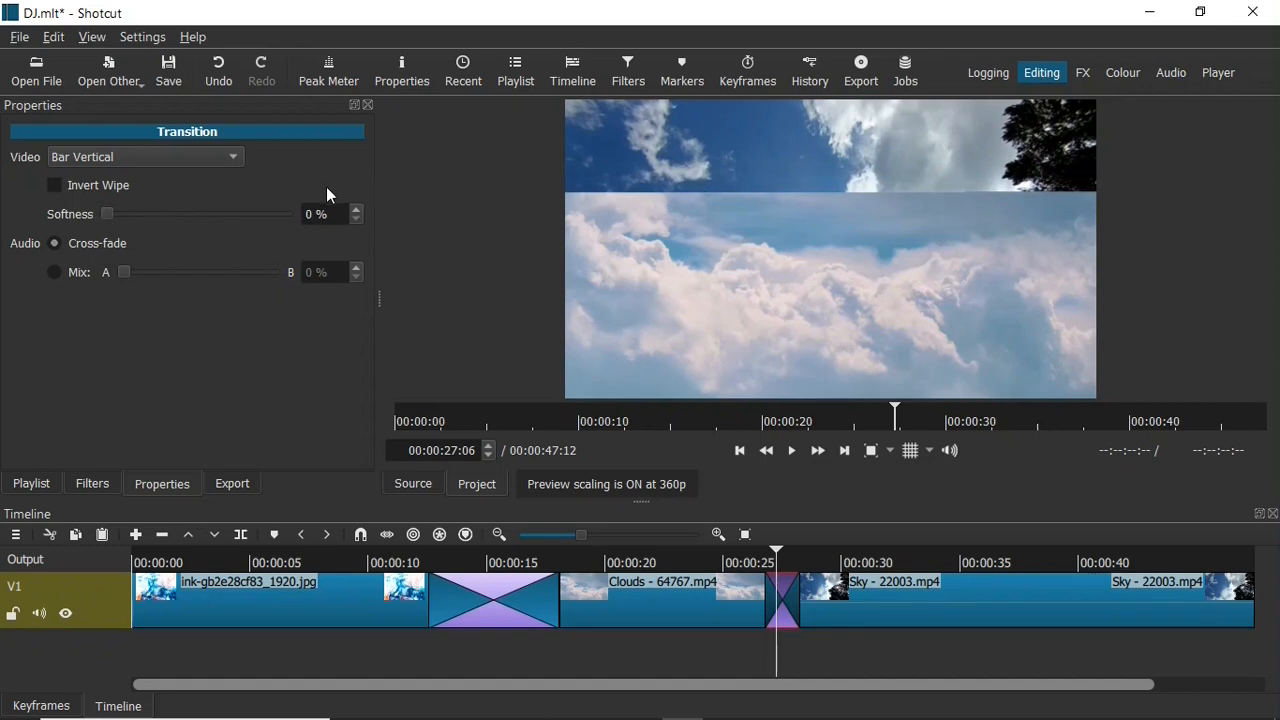
Raise the softness of the Bar Vertical transition to 100 % and place the playhead near the transition's end at 00:00:27:22
{"action": "left_click_drag", "start_coordinate": [109, 213], "coordinate": [298, 224]}
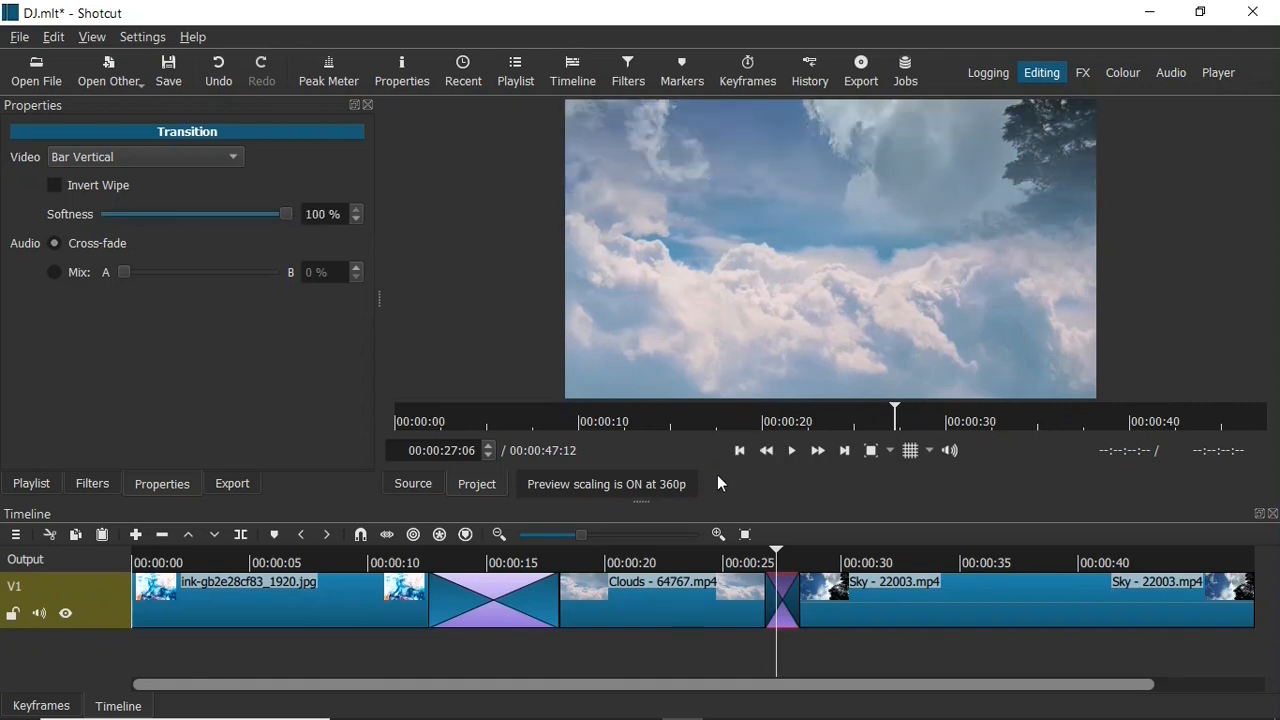
{"action": "left_click", "coordinate": [790, 563]}
{"action": "key", "text": "Left"}
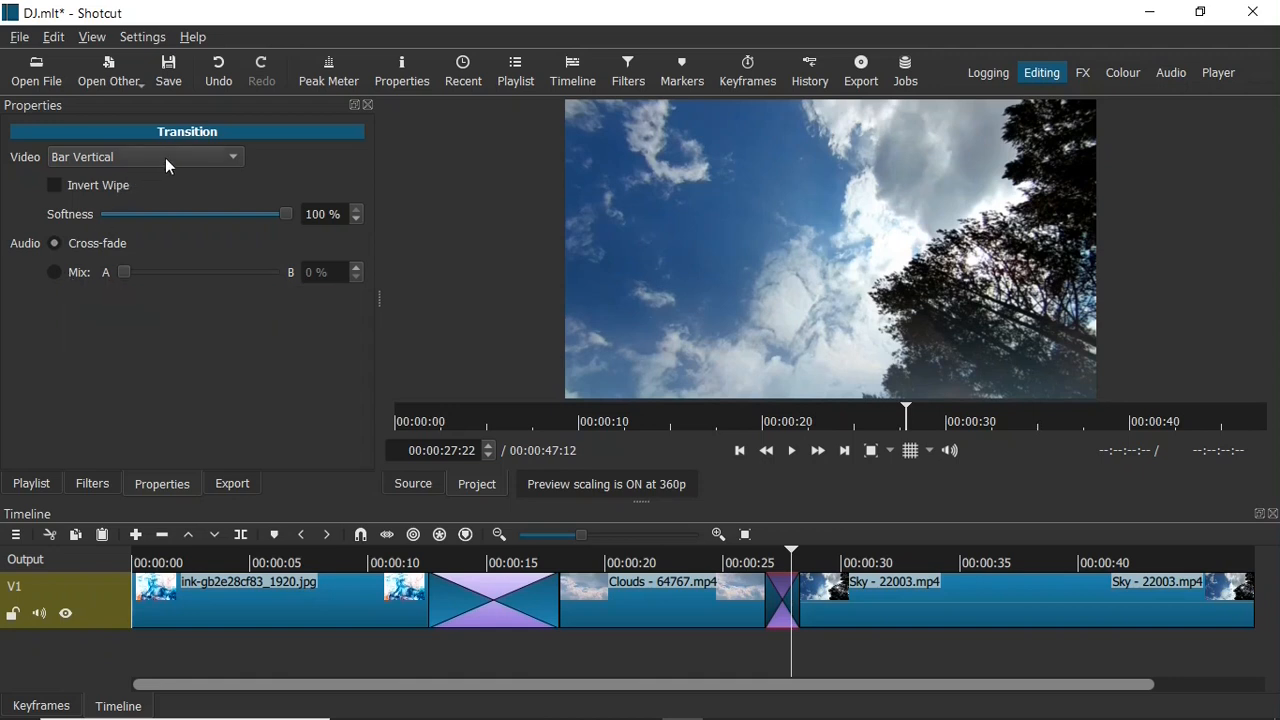
Set the video style of the transition between the Clouds and Sky clips to Custom, using Psych03 from the custom transition folder
{"action": "left_click", "coordinate": [165, 157]}
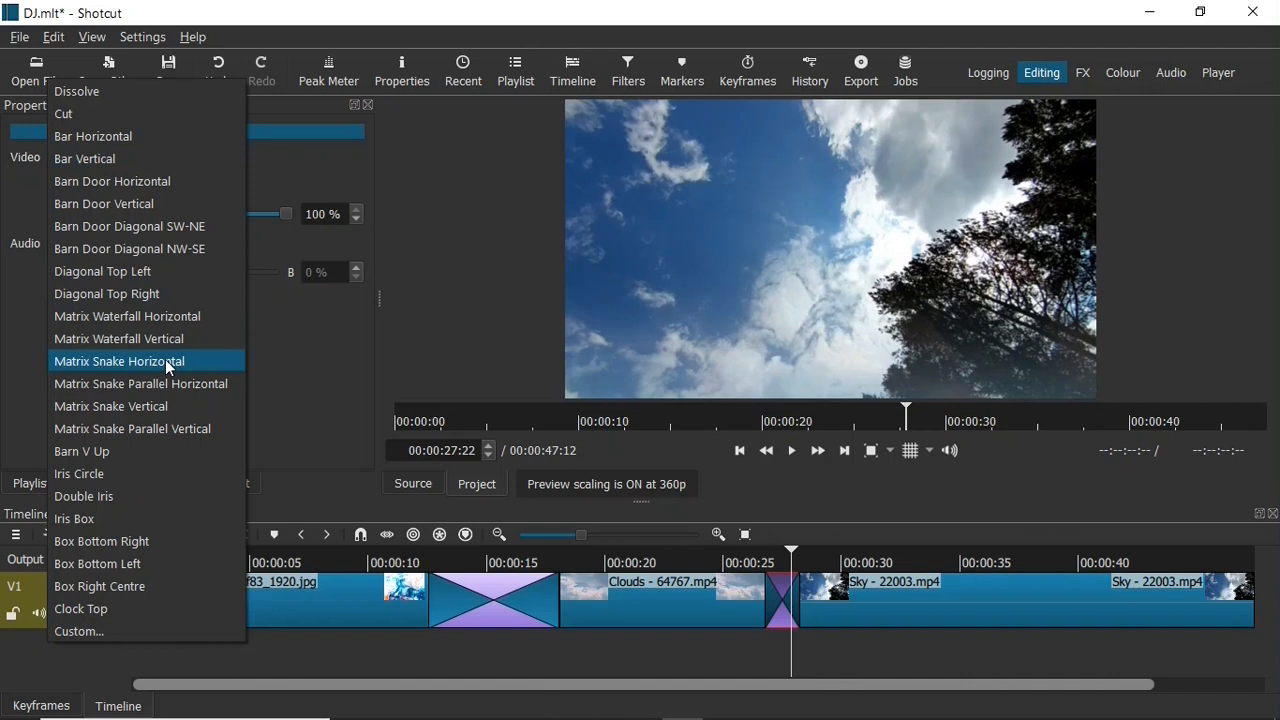
{"action": "left_click", "coordinate": [123, 630]}
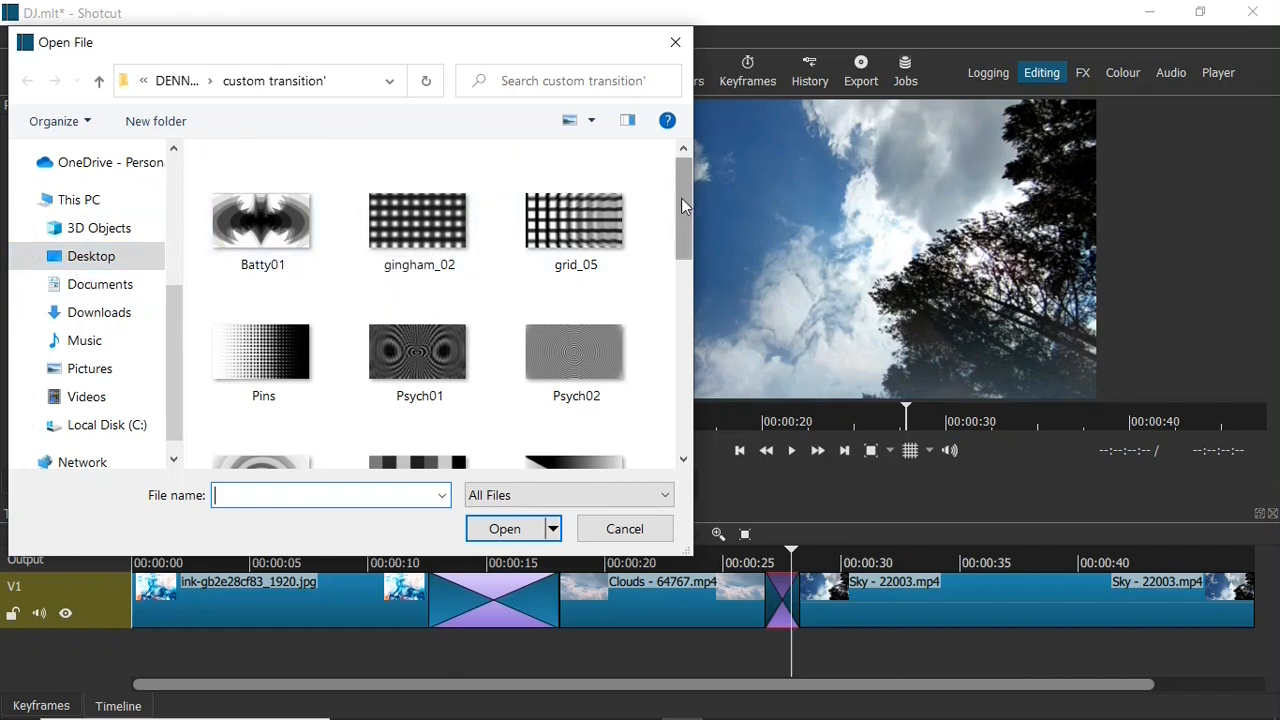
{"action": "left_click_drag", "start_coordinate": [681, 198], "coordinate": [671, 280]}
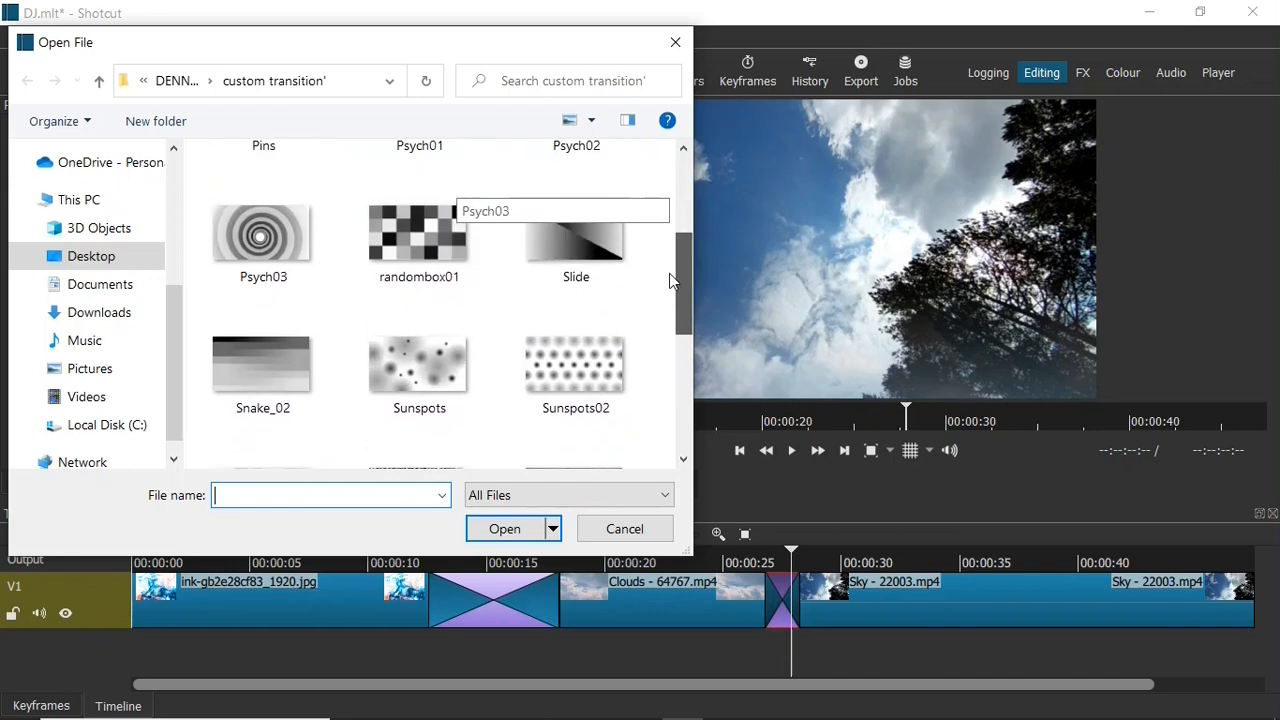
{"action": "left_click", "coordinate": [262, 240]}
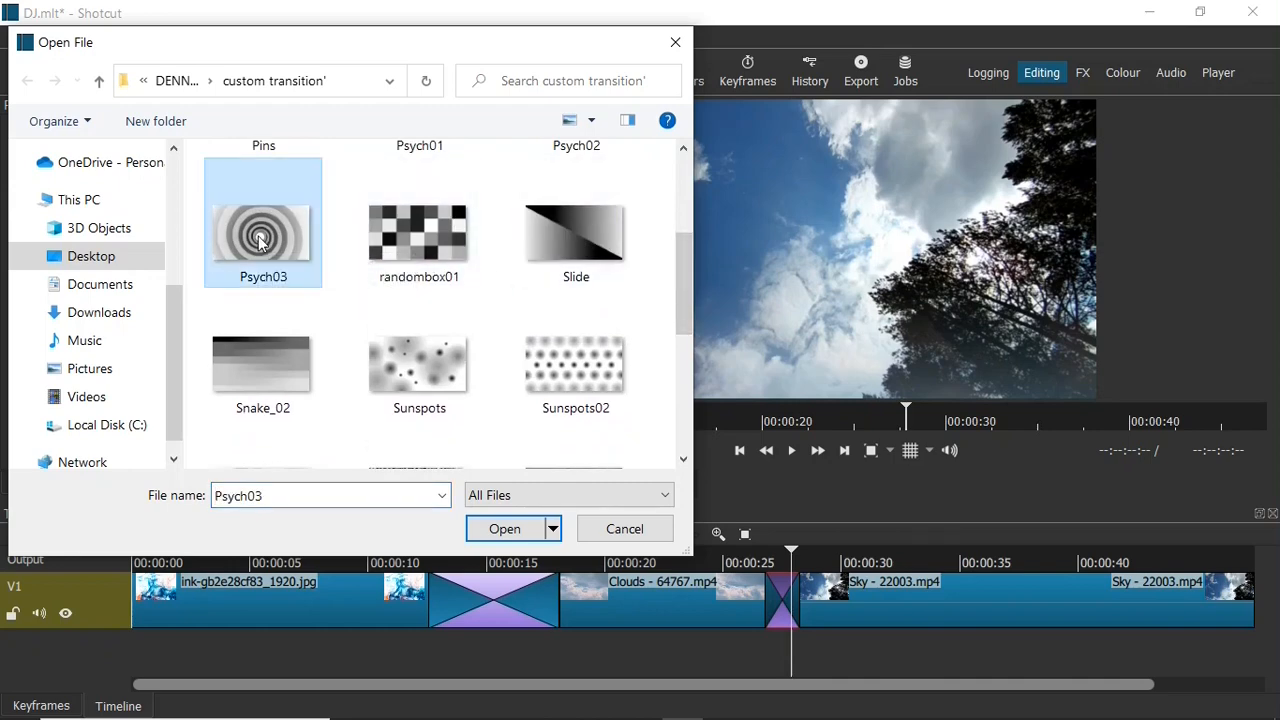
{"action": "left_click", "coordinate": [508, 532]}
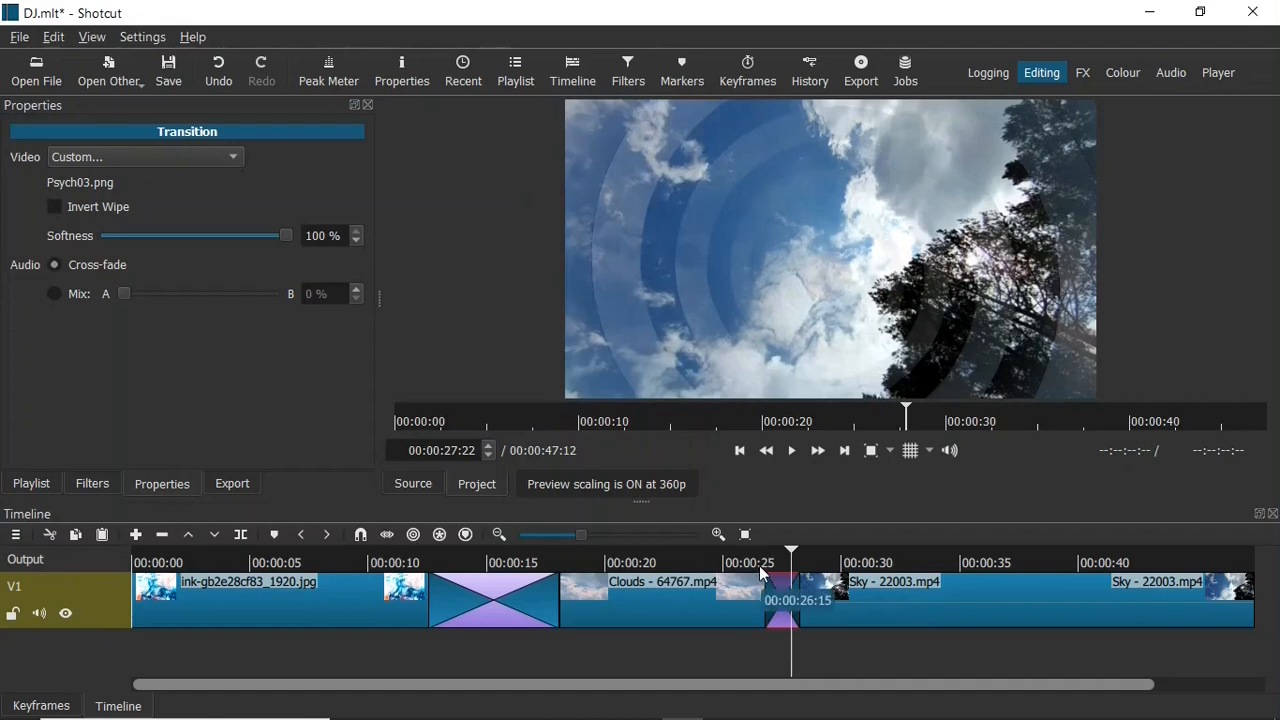
Play back the custom Psych03 transition from just before its start and pause once it has finished
{"action": "left_click", "coordinate": [757, 565]}
{"action": "key", "text": "space"}
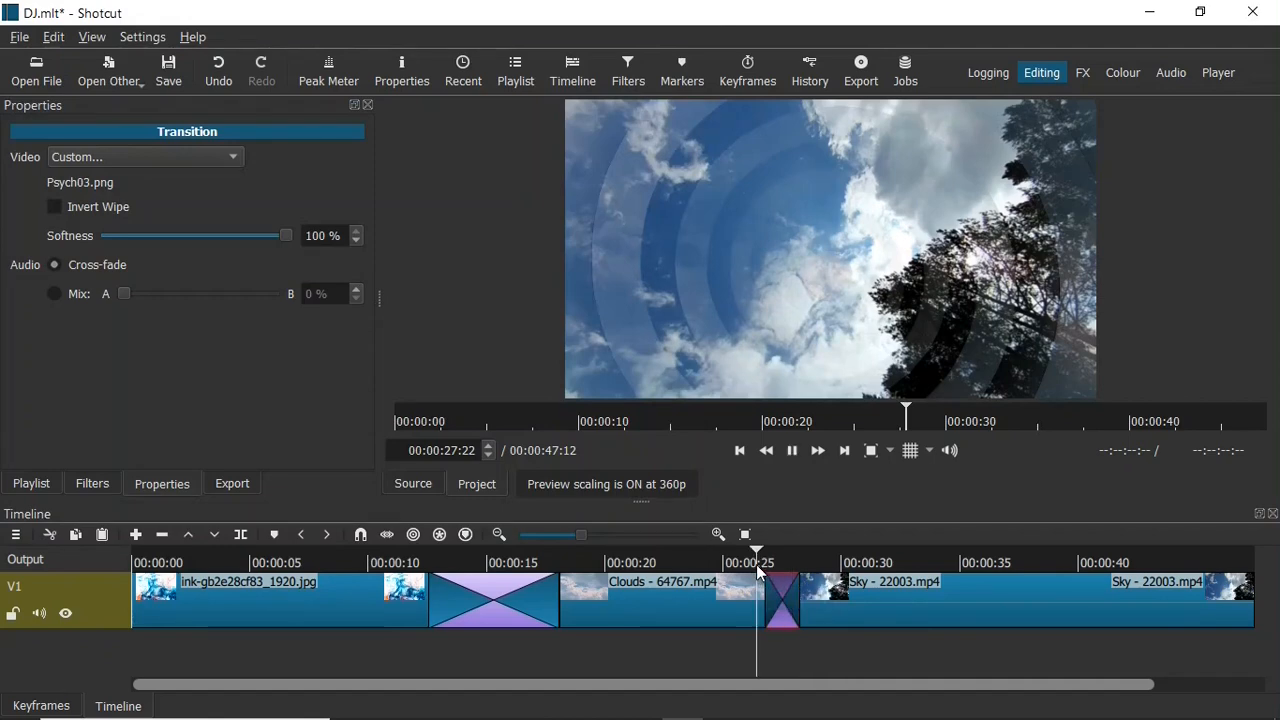
{"action": "key", "text": "space"}
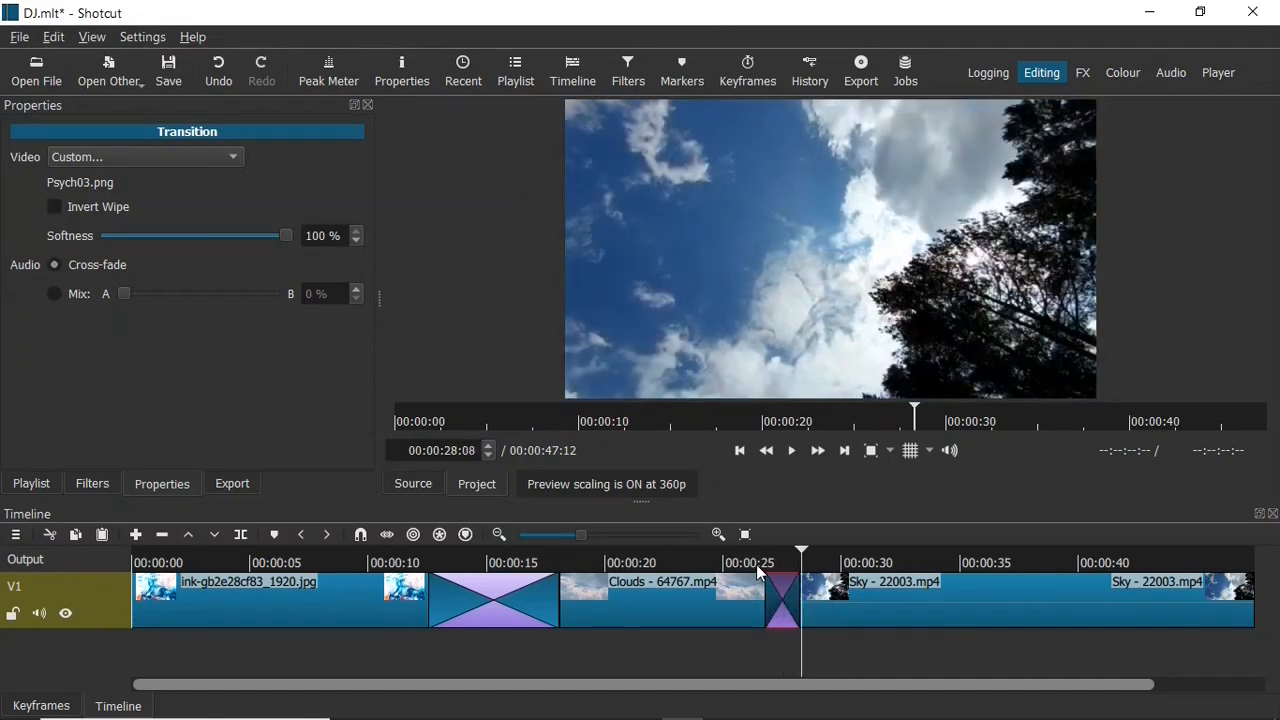